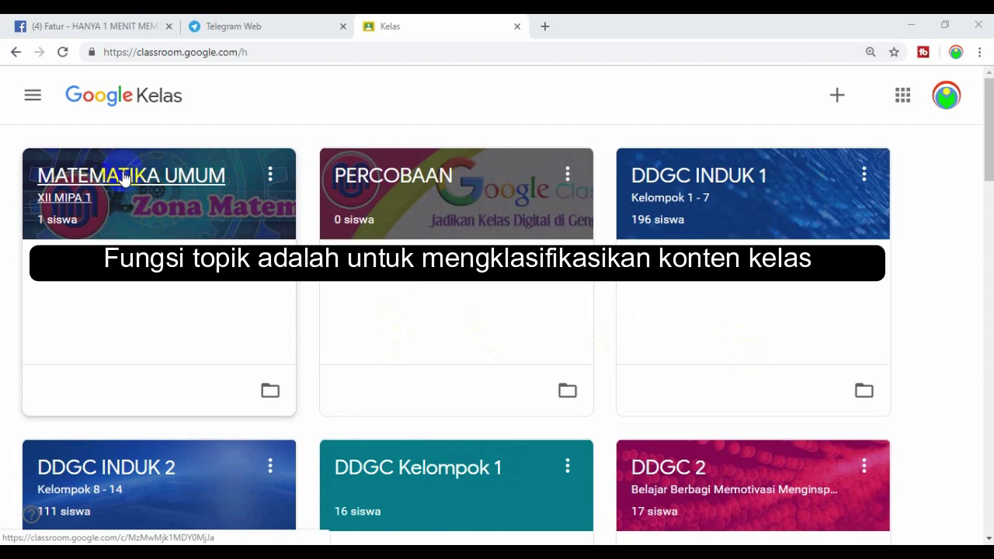
- Open the MATEMATIKA UMUM class card and switch to its Tugas Kelas (Classwork) page
{"action": "left_click", "coordinate": [124, 177]}
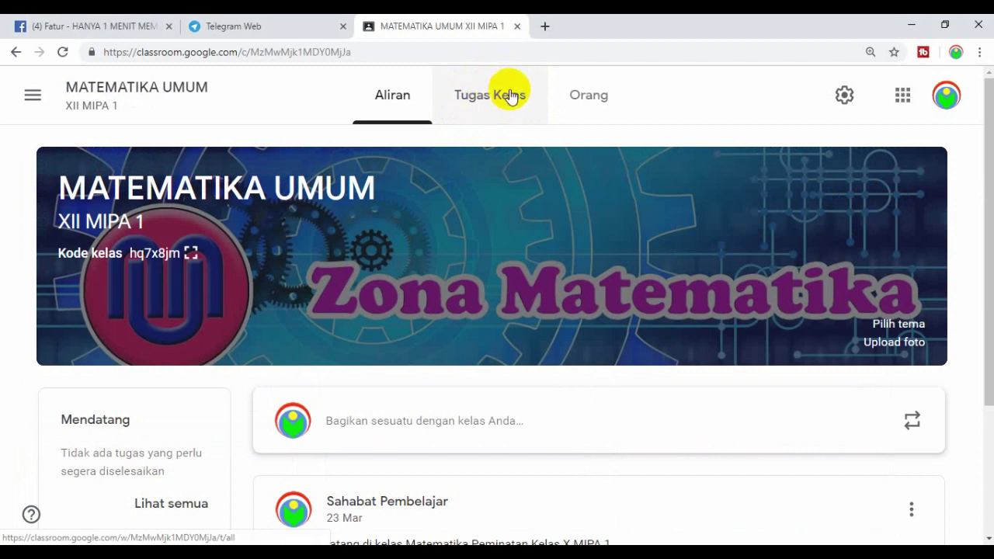
{"action": "left_click", "coordinate": [482, 101]}
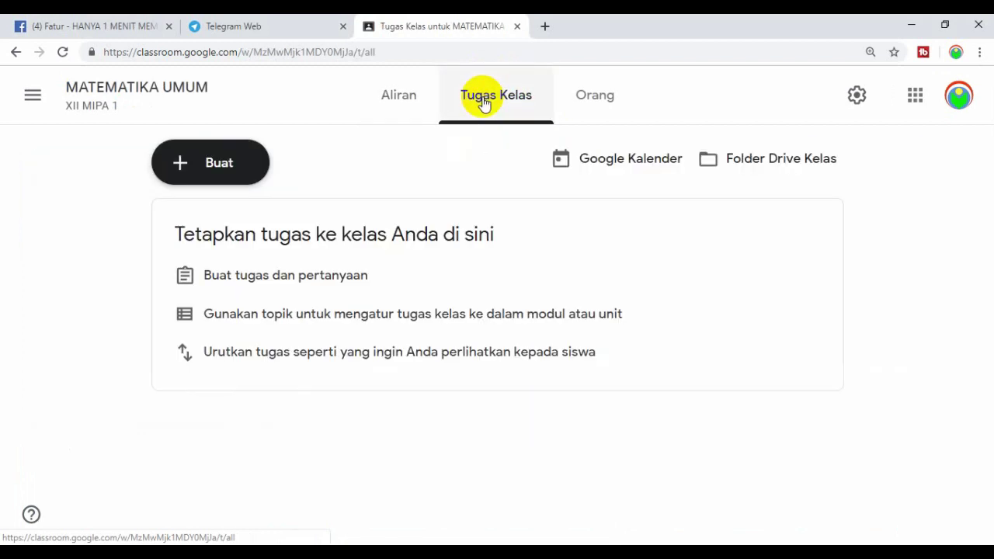
{"action": "left_click", "coordinate": [190, 167]}
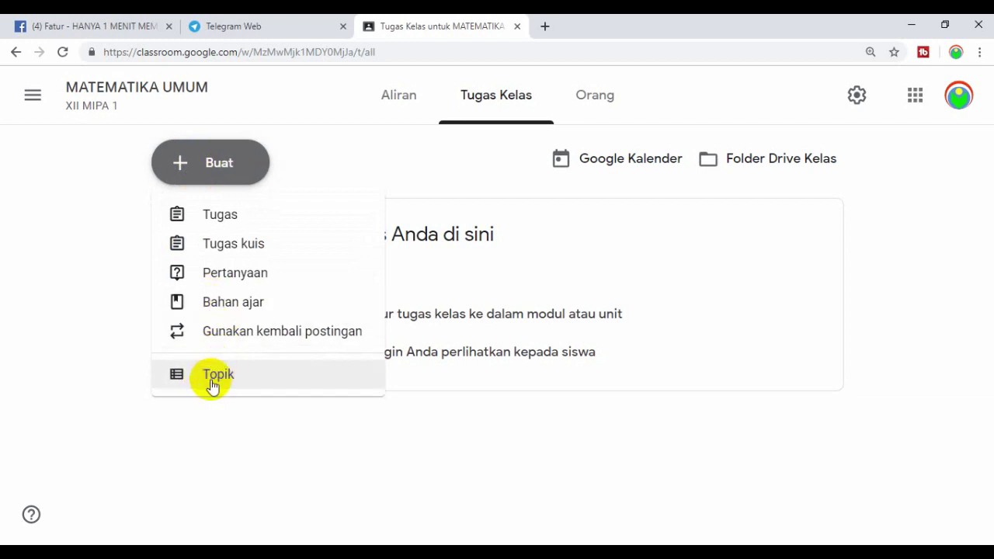
{"action": "left_click", "coordinate": [112, 415]}
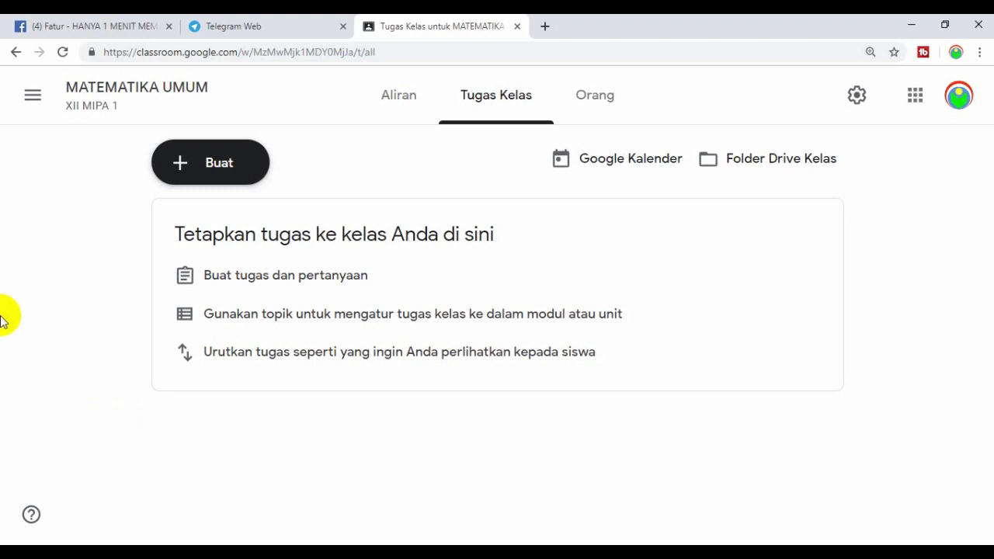
- Add a topic named MATERI through Buat > Topik
{"action": "left_click", "coordinate": [196, 176]}
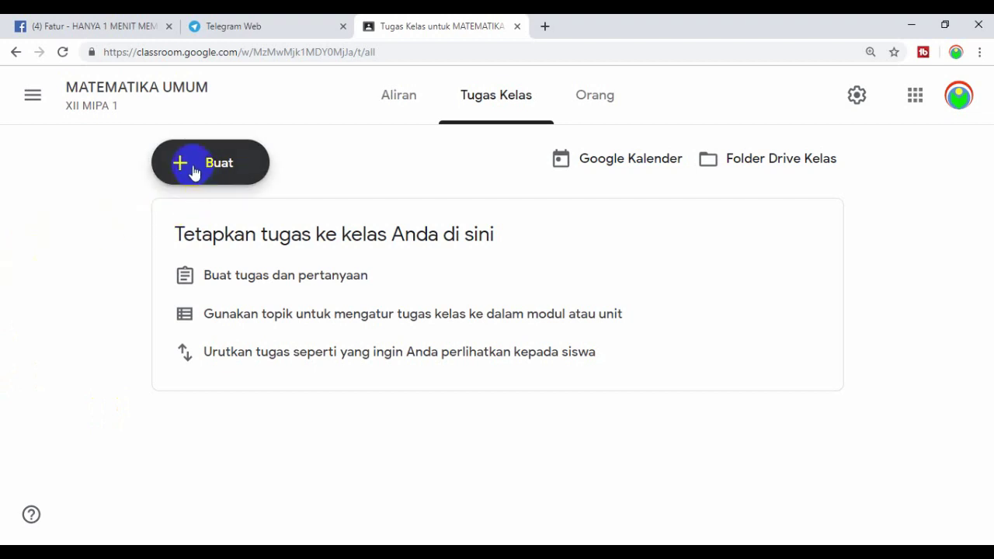
{"action": "left_click", "coordinate": [194, 172]}
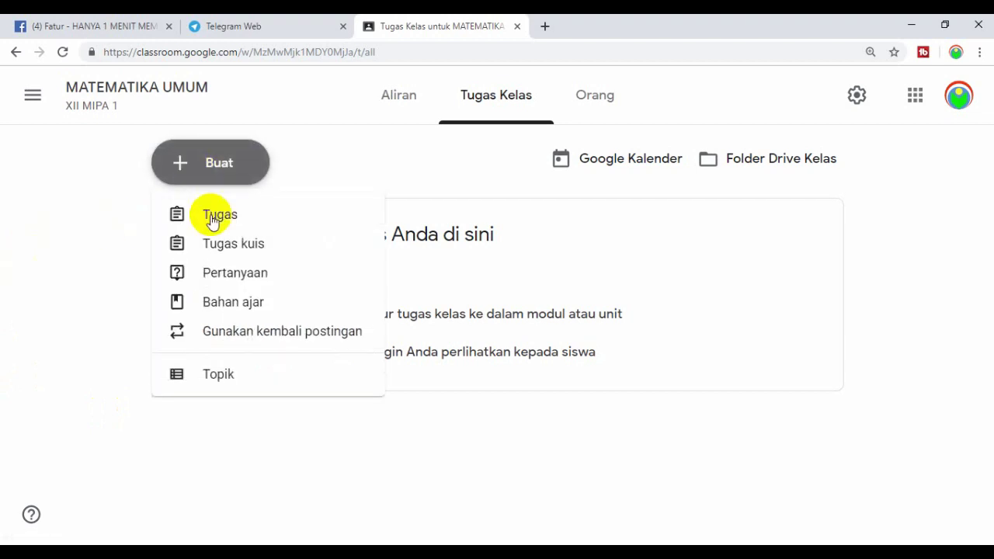
{"action": "left_click", "coordinate": [206, 376]}
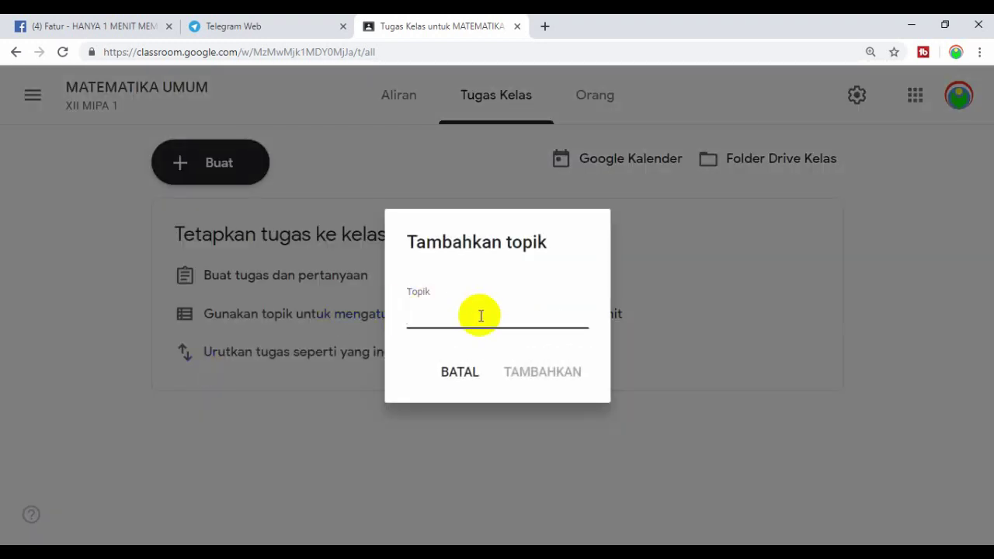
{"action": "type", "text": "MAT"}
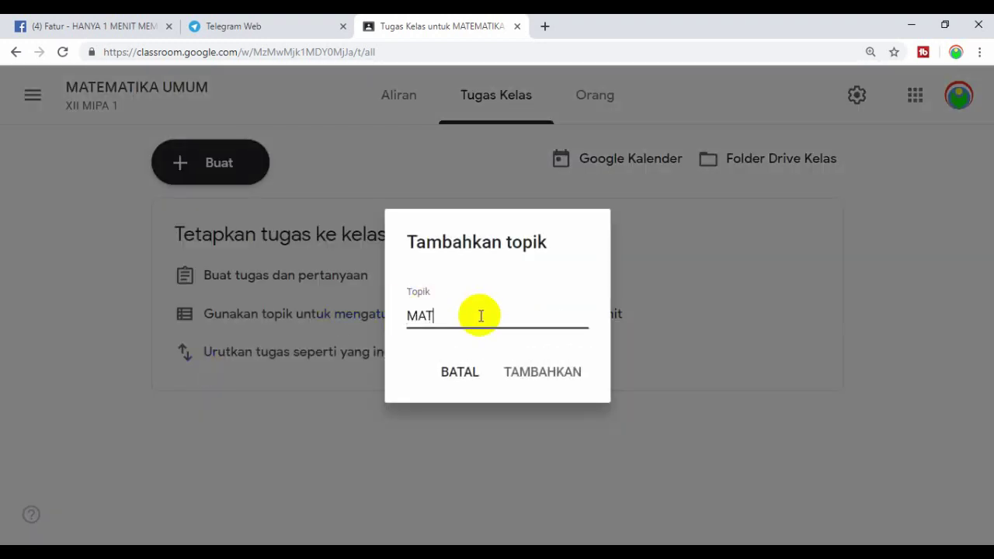
{"action": "type", "text": "ERI"}
{"action": "left_click", "coordinate": [532, 376]}
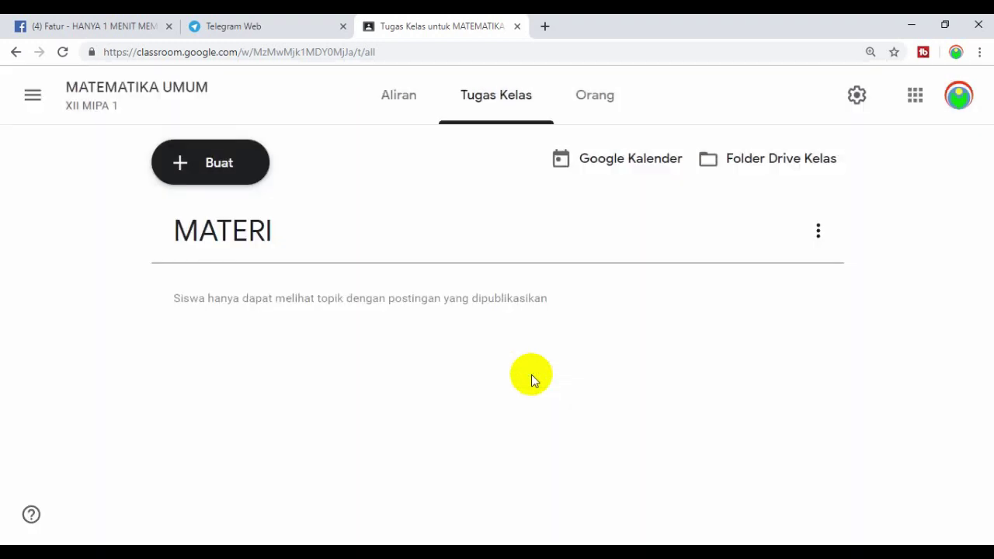
- Add a second topic named DISKUSI
{"action": "left_click", "coordinate": [202, 162]}
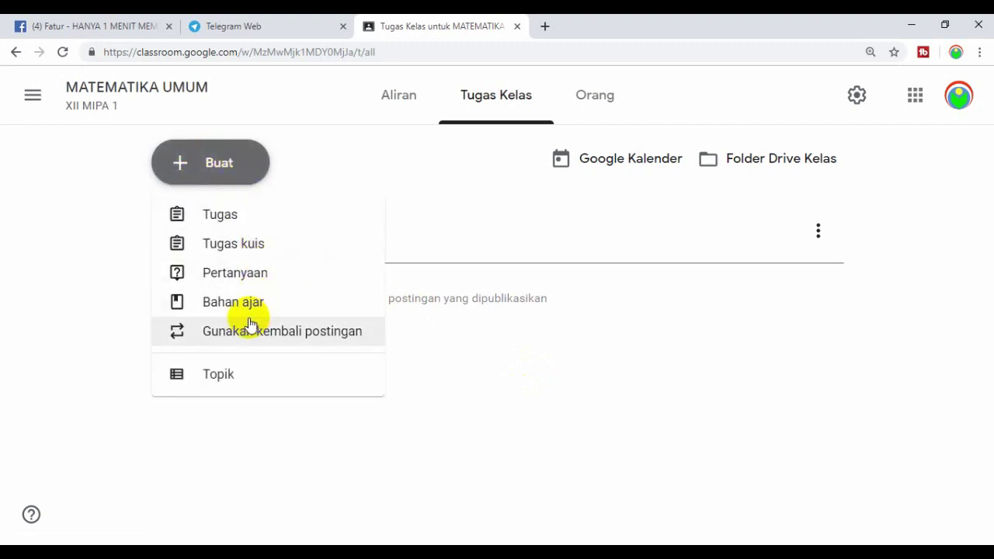
{"action": "left_click", "coordinate": [214, 372]}
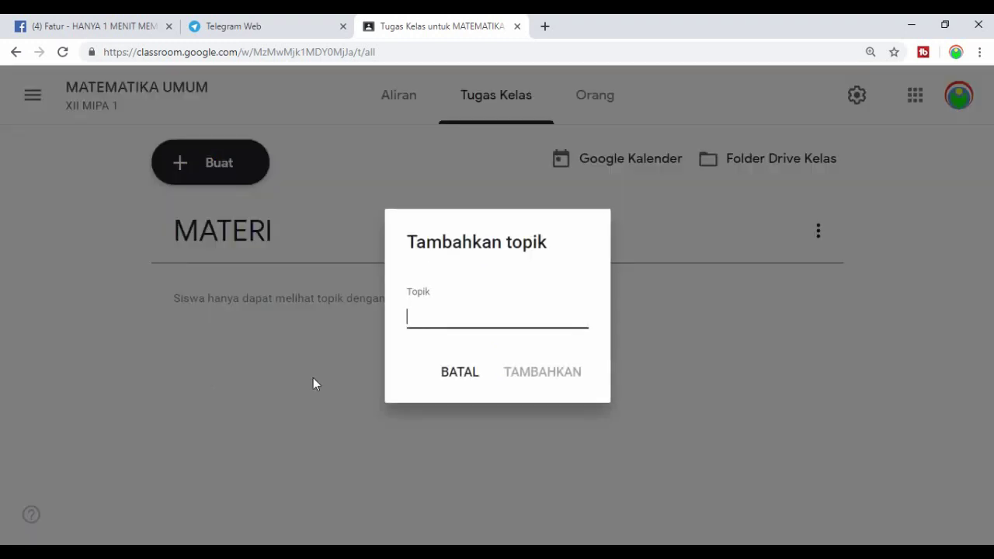
{"action": "type", "text": "D"}
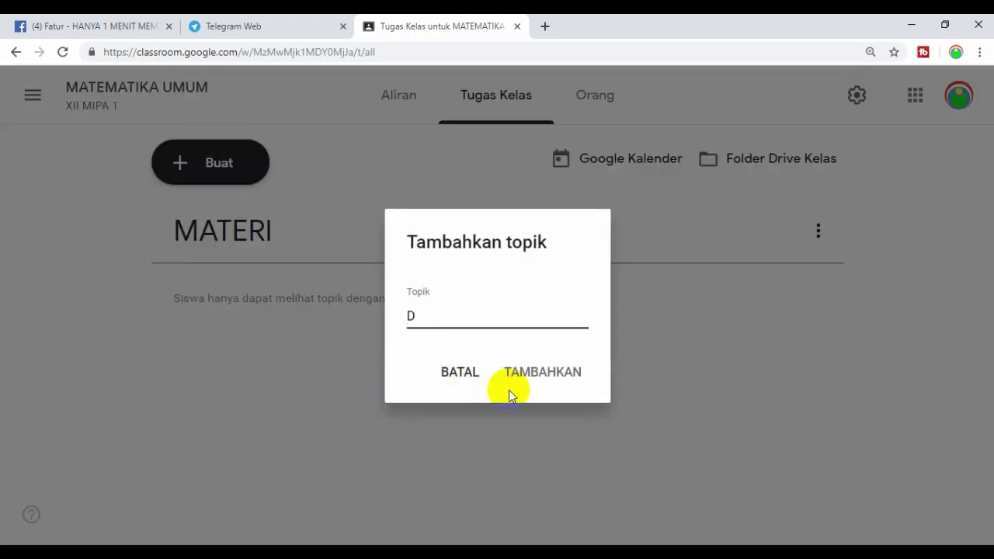
{"action": "type", "text": "ISKU"}
{"action": "type", "text": "SI"}
{"action": "left_click", "coordinate": [535, 379]}
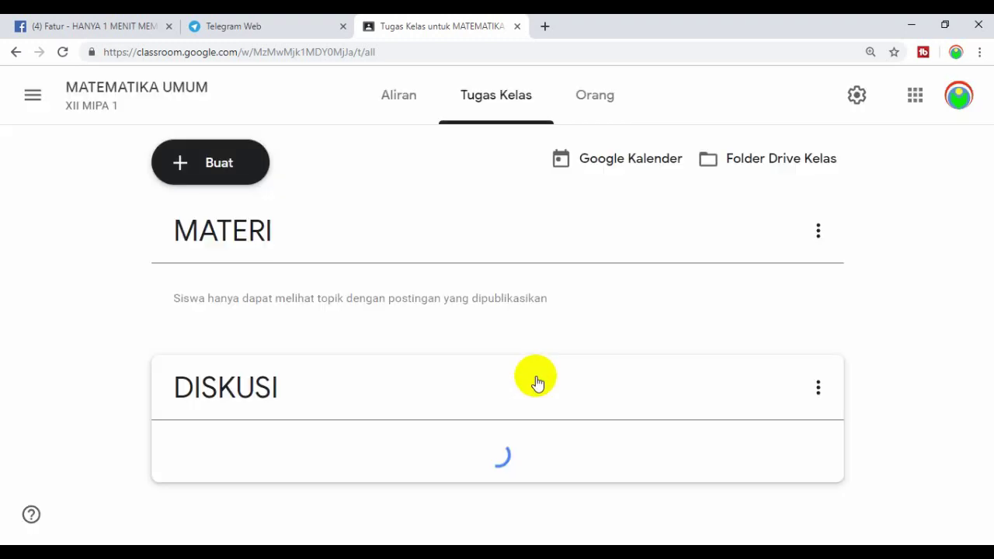
- Add a third topic named TUGAS through Buat > Topik
{"action": "left_click", "coordinate": [219, 180]}
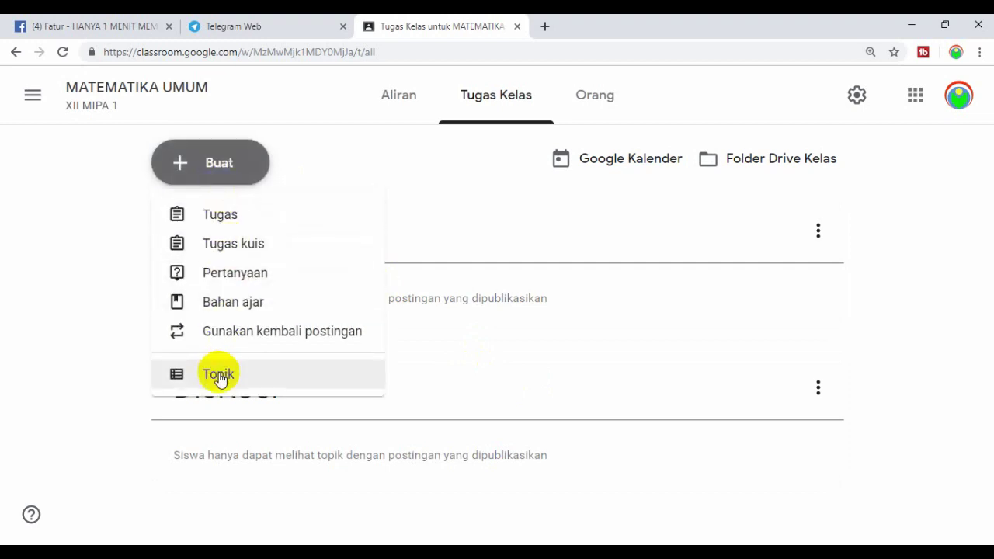
{"action": "left_click", "coordinate": [220, 376]}
{"action": "type", "text": "T"}
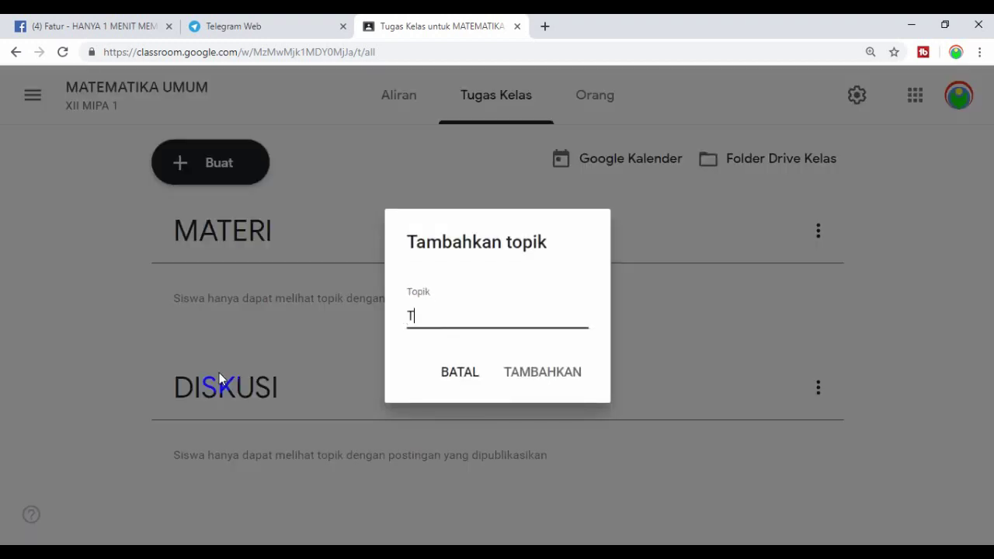
{"action": "type", "text": "UGAS"}
{"action": "left_click", "coordinate": [521, 372]}
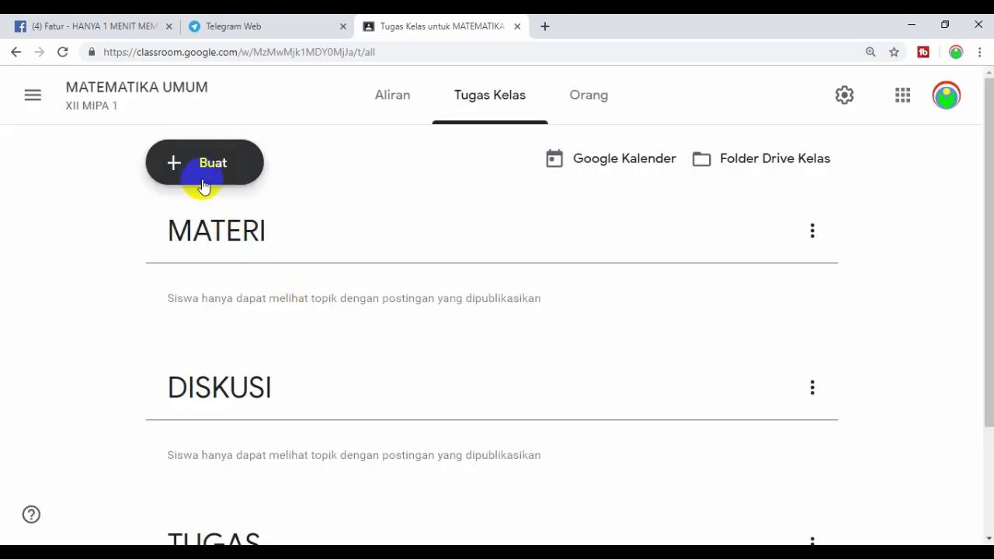
- Add a fourth topic named PENILAIAN
{"action": "left_click", "coordinate": [203, 185]}
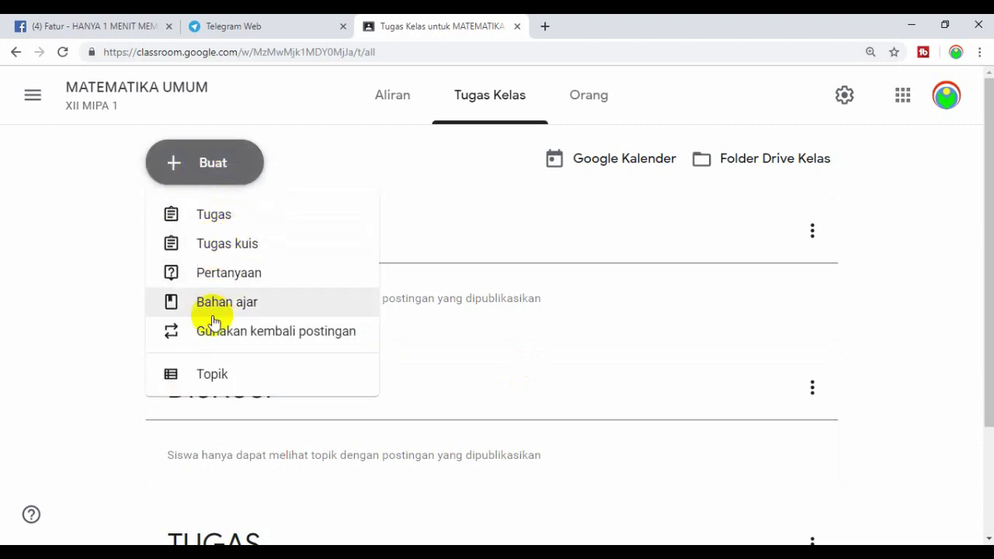
{"action": "left_click", "coordinate": [198, 376]}
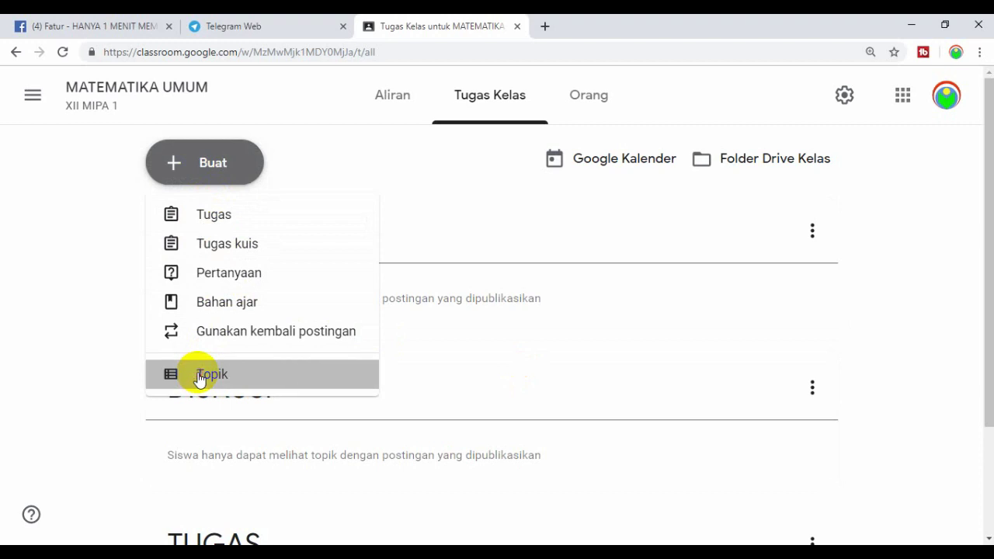
{"action": "type", "text": "P"}
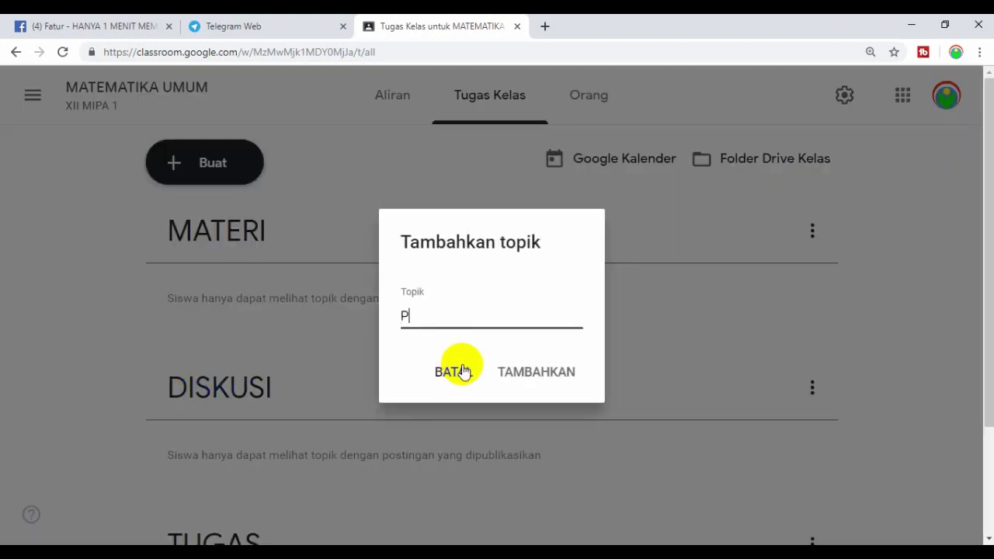
{"action": "type", "text": "ENILAIAN"}
{"action": "left_click", "coordinate": [562, 373]}
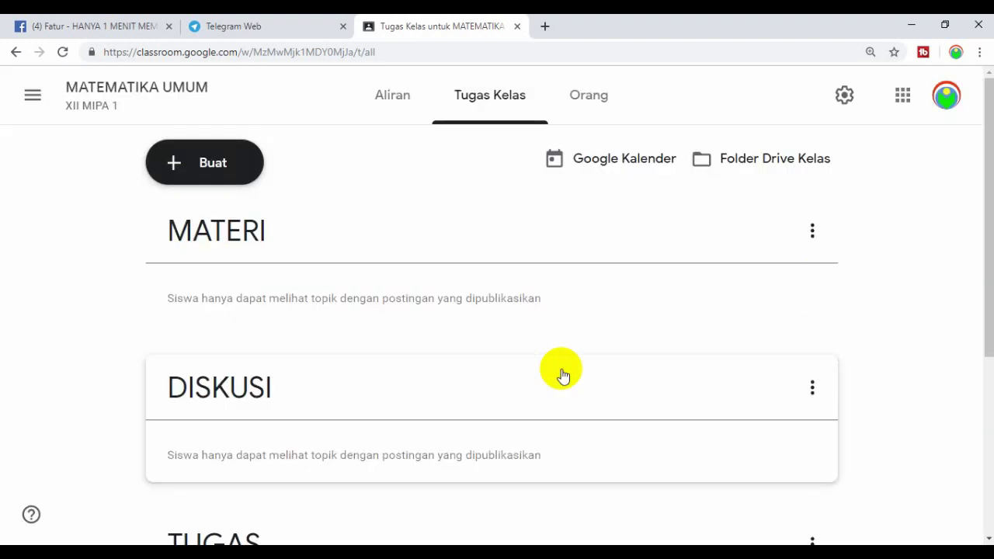
{"action": "mouse_move", "coordinate": [988, 202]}
{"action": "left_mouse_down"}
{"action": "mouse_move", "coordinate": [976, 363]}
{"action": "mouse_move", "coordinate": [981, 177]}
{"action": "left_mouse_up"}
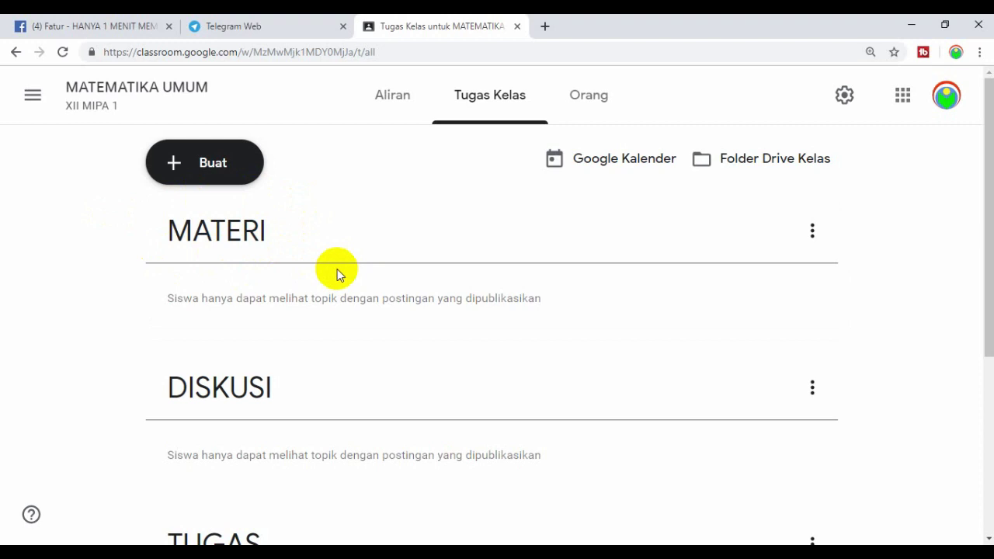
- Create a topic titled 'Dimensi Tiga' from the Buat > Topik dialog
{"action": "left_click", "coordinate": [200, 168]}
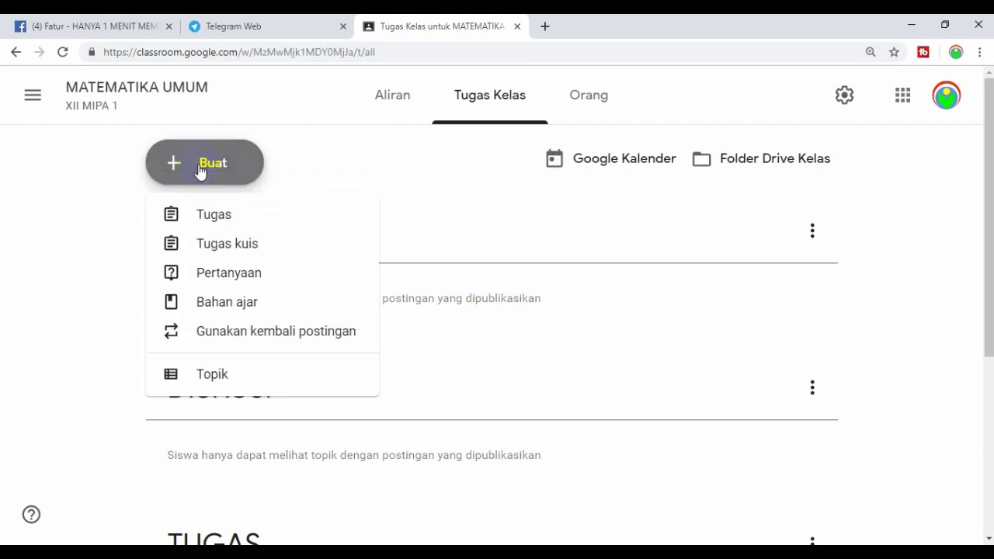
{"action": "left_click", "coordinate": [213, 372]}
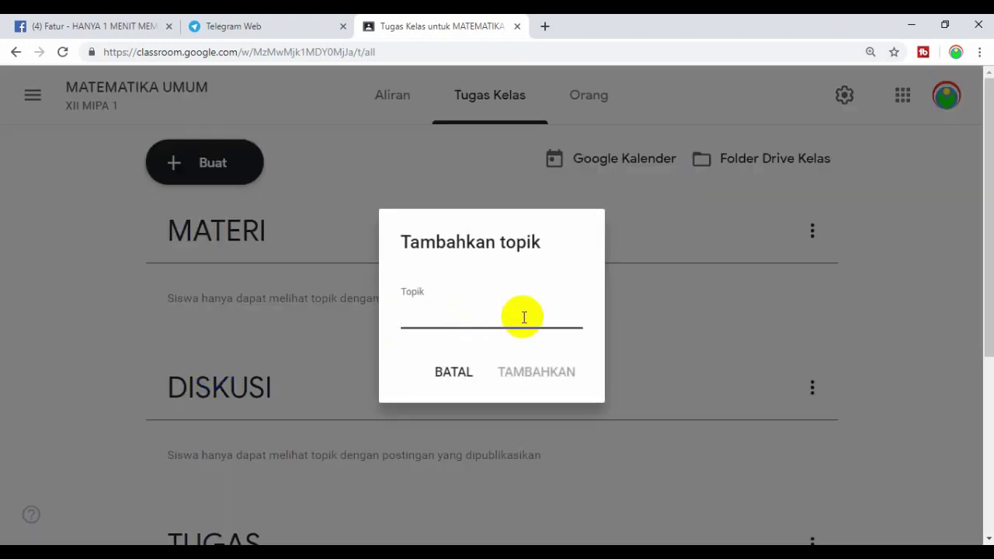
{"action": "type", "text": "Dimen"}
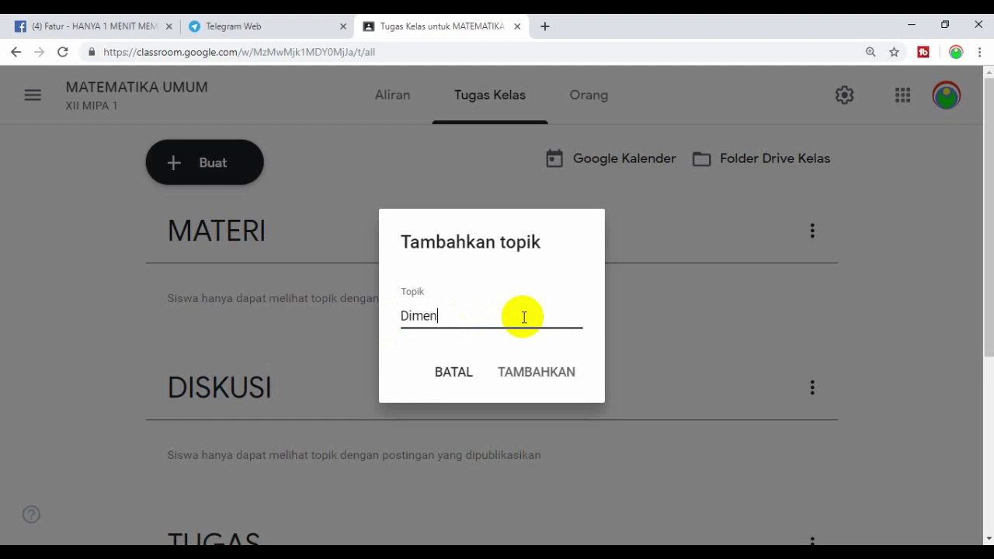
{"action": "type", "text": "si Ti"}
{"action": "type", "text": "ga"}
{"action": "left_click_drag", "start_coordinate": [176, 227], "coordinate": [256, 226]}
{"action": "left_click", "coordinate": [447, 320]}
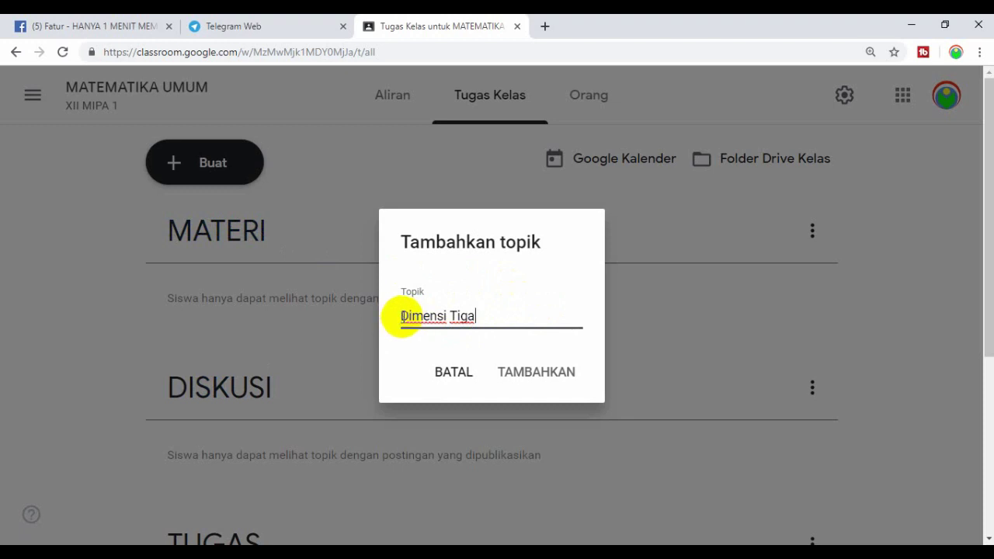
{"action": "left_click", "coordinate": [520, 373]}
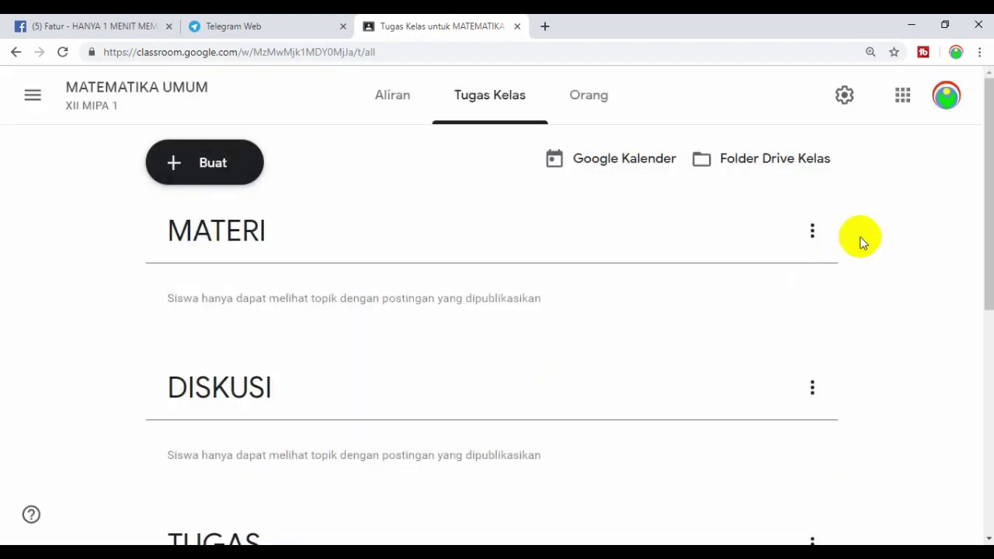
- Drag the Dimensi Tiga topic card up to sit second, directly under MATERI
{"action": "left_click_drag", "start_coordinate": [981, 178], "coordinate": [976, 439]}
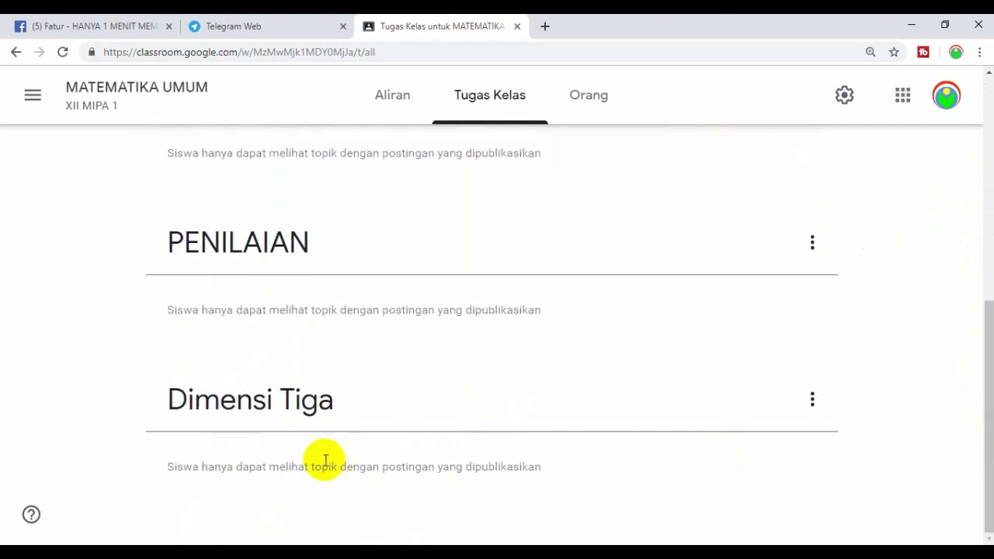
{"action": "left_click", "coordinate": [348, 401]}
{"action": "mouse_move", "coordinate": [349, 401]}
{"action": "left_mouse_down"}
{"action": "mouse_move", "coordinate": [330, 64]}
{"action": "mouse_move", "coordinate": [325, 191]}
{"action": "mouse_move", "coordinate": [288, 248]}
{"action": "mouse_move", "coordinate": [289, 175]}
{"action": "left_mouse_up"}
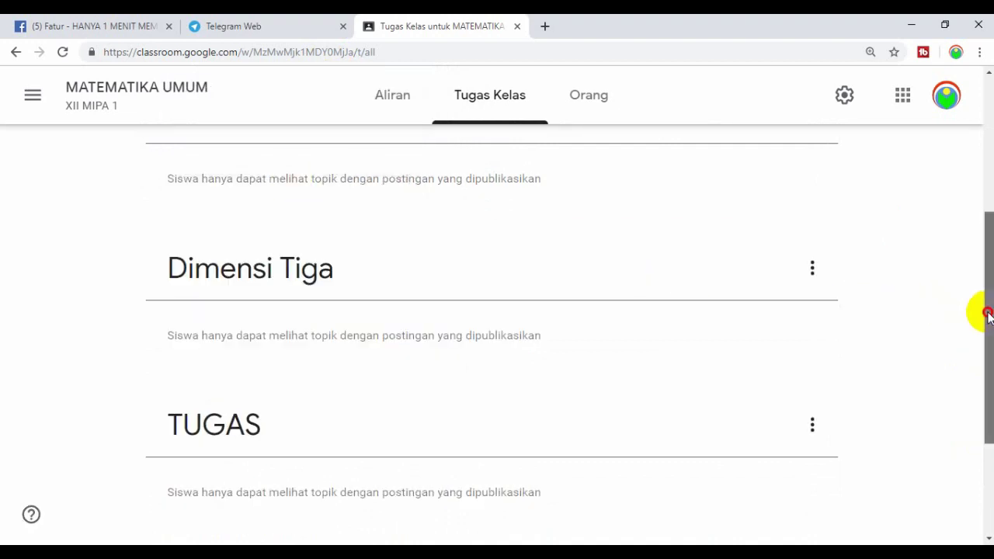
{"action": "scroll", "coordinate": [986, 310], "scroll_direction": "up", "scroll_amount": 2}
{"action": "scroll", "coordinate": [924, 256], "scroll_direction": "up", "scroll_amount": 1}
{"action": "mouse_move", "coordinate": [356, 426]}
{"action": "left_mouse_down"}
{"action": "mouse_move", "coordinate": [353, 330]}
{"action": "mouse_move", "coordinate": [291, 169]}
{"action": "left_mouse_up"}
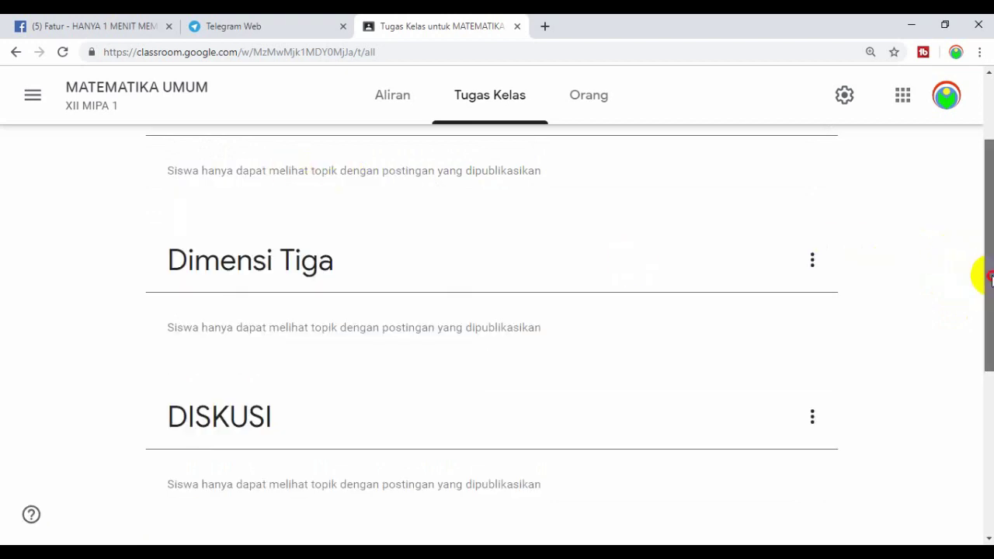
{"action": "left_click_drag", "start_coordinate": [984, 275], "coordinate": [991, 202]}
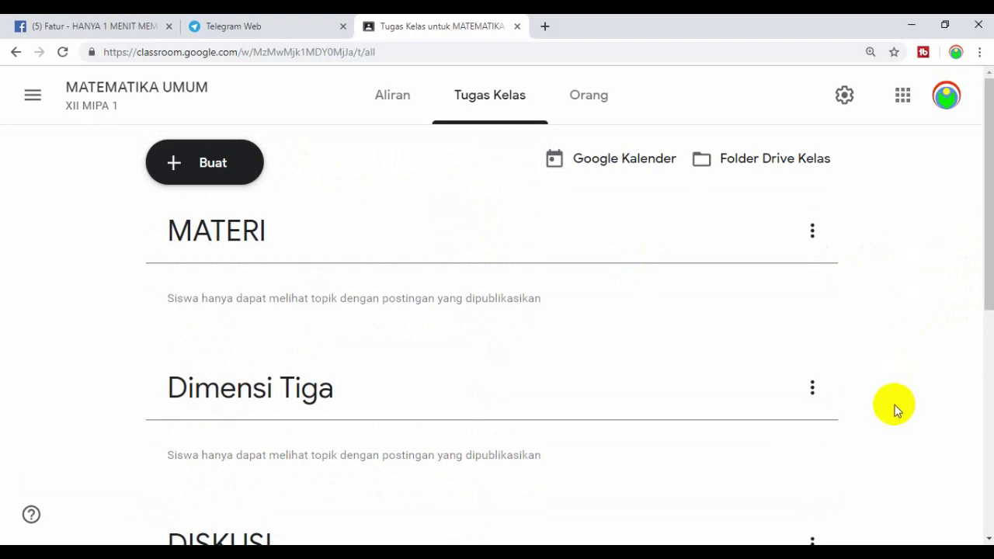
- Reset the page zoom to 100% and add a topic named Statistika
{"action": "key", "text": "ctrl+minus"}
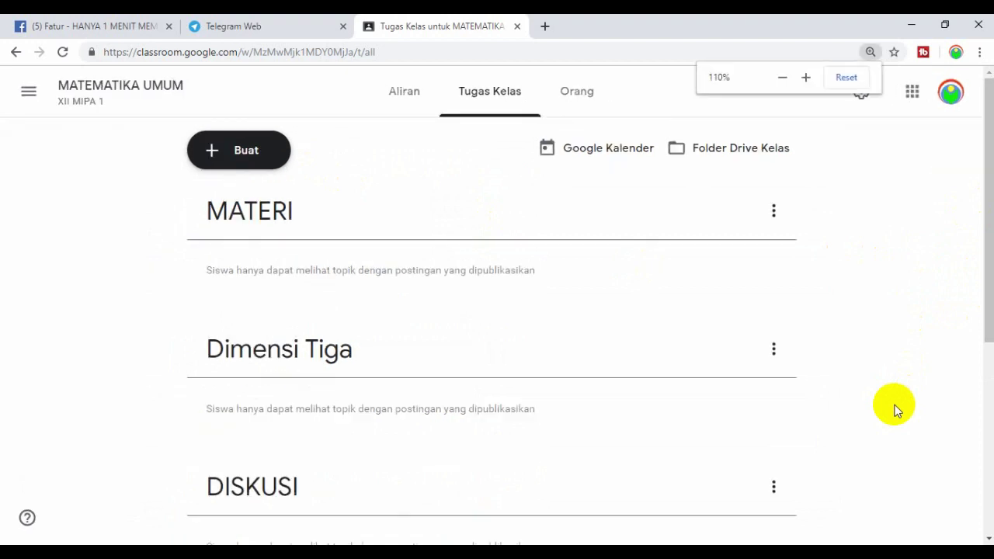
{"action": "key", "text": "ctrl+minus"}
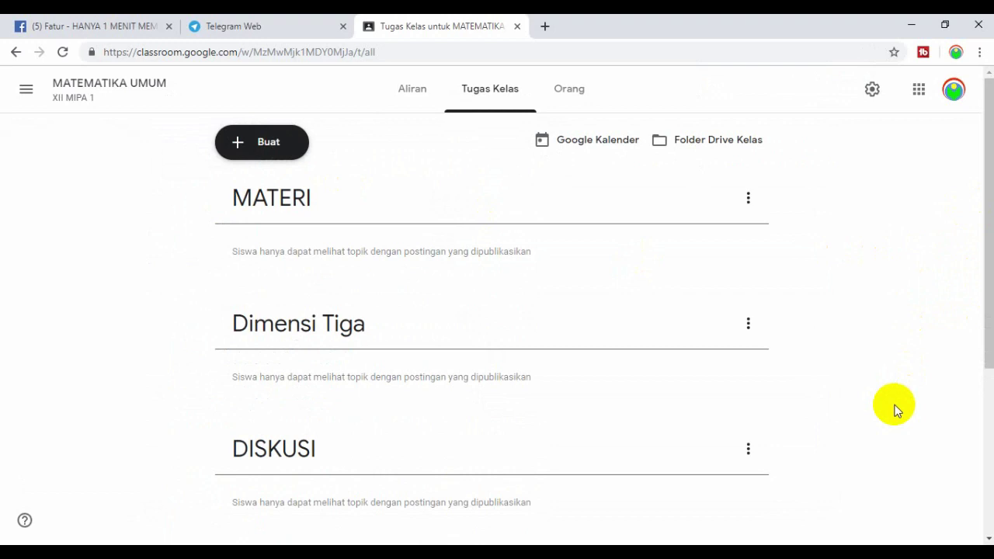
{"action": "left_click", "coordinate": [257, 149]}
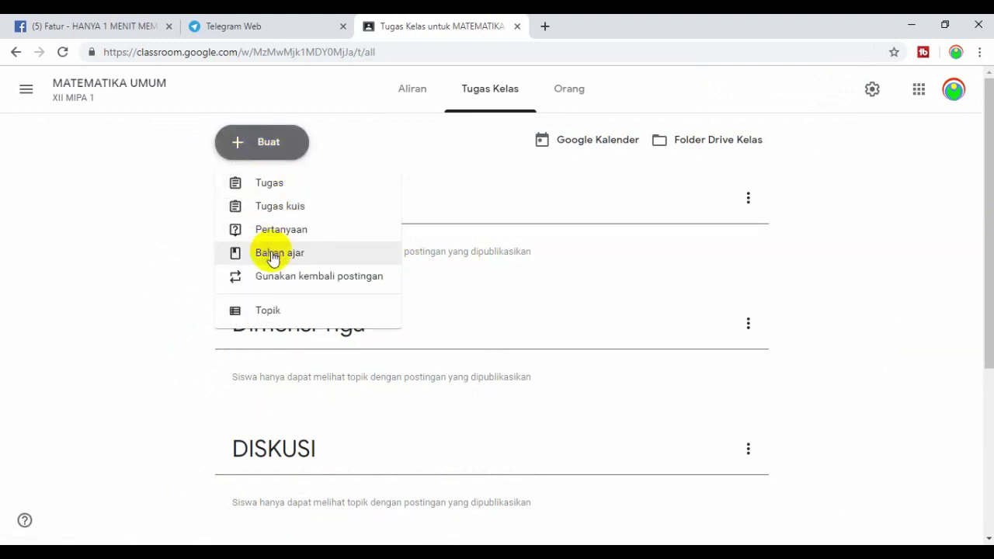
{"action": "left_click", "coordinate": [265, 310]}
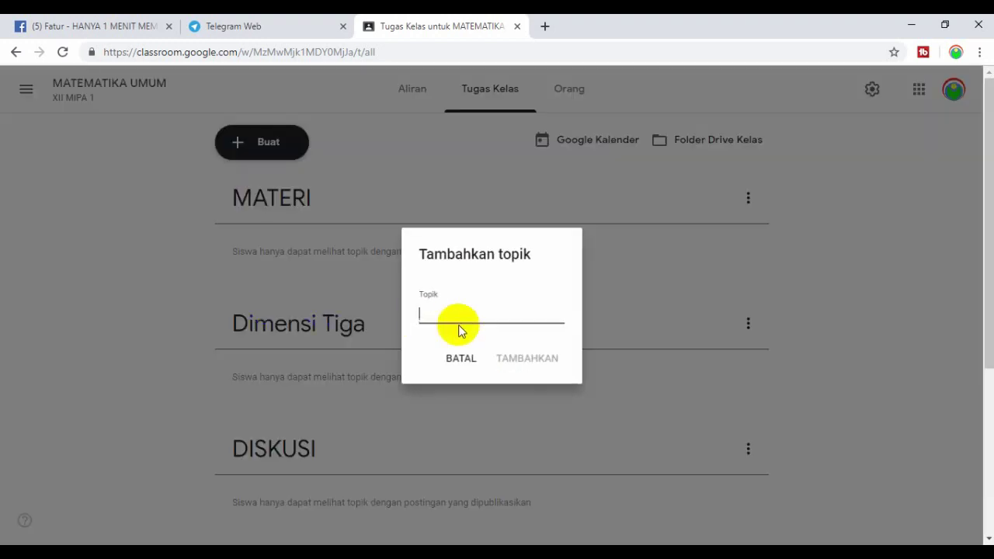
{"action": "type", "text": "Statistika"}
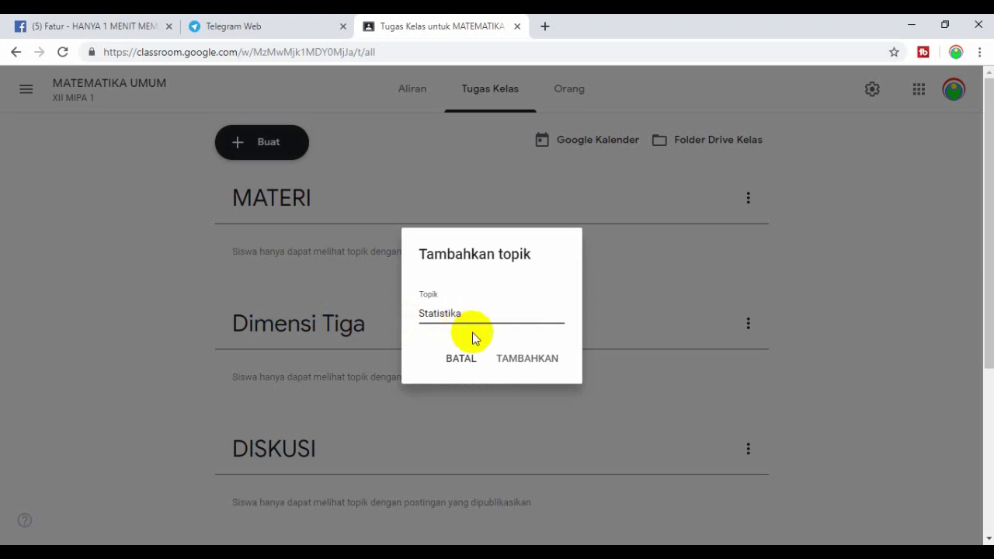
{"action": "left_click", "coordinate": [533, 365]}
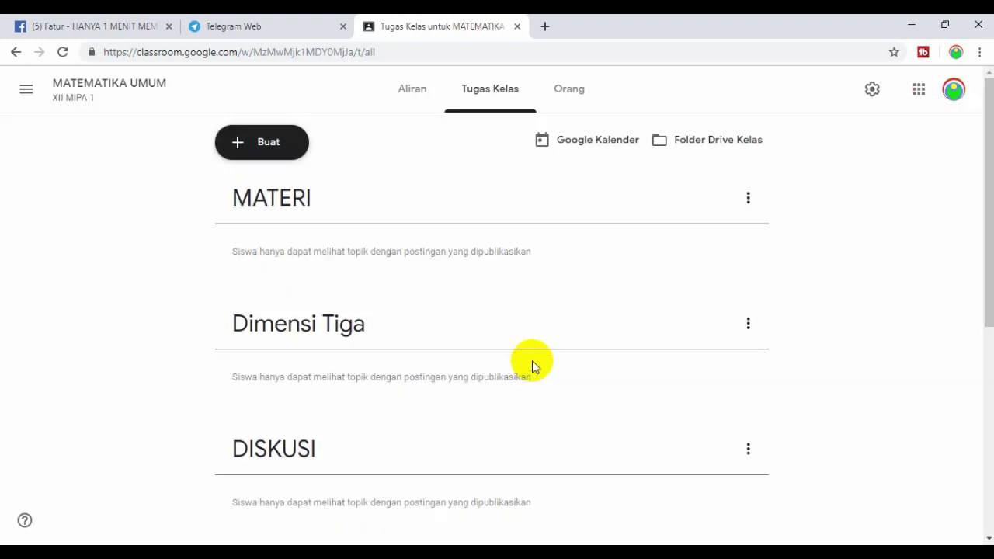
- Drag the Statistika card up to sit just below Dimensi Tiga, above DISKUSI
{"action": "left_click_drag", "start_coordinate": [984, 312], "coordinate": [963, 468]}
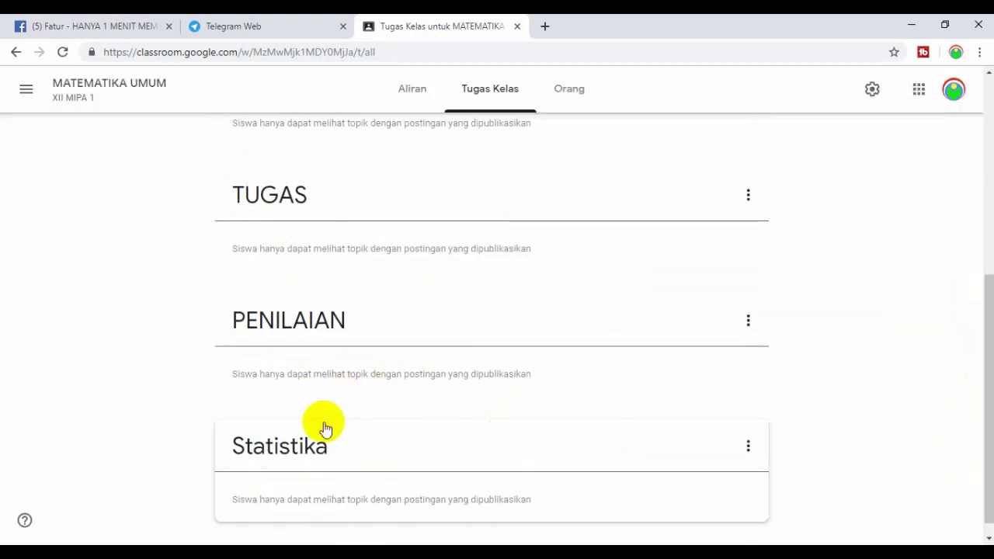
{"action": "left_click_drag", "start_coordinate": [335, 435], "coordinate": [330, 115]}
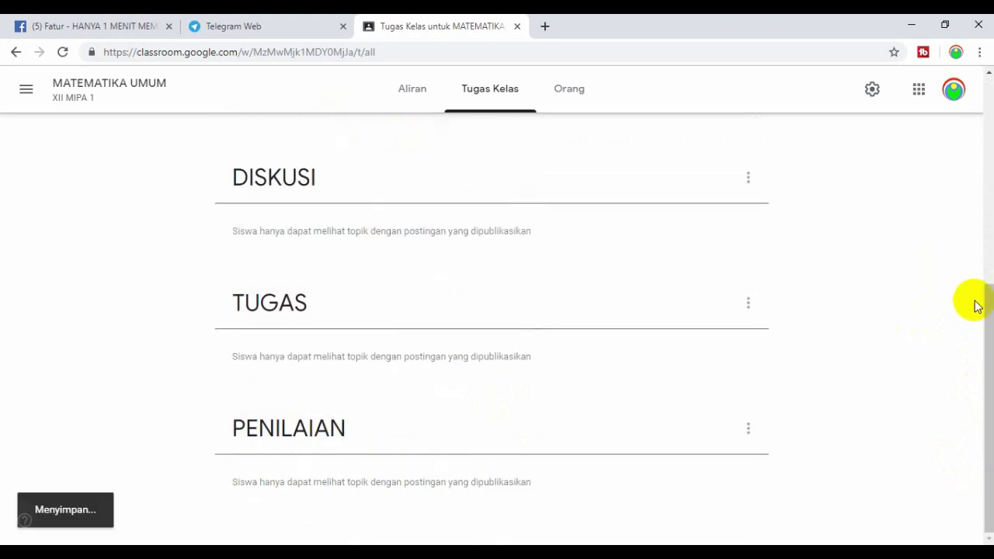
{"action": "left_click_drag", "start_coordinate": [985, 322], "coordinate": [986, 171]}
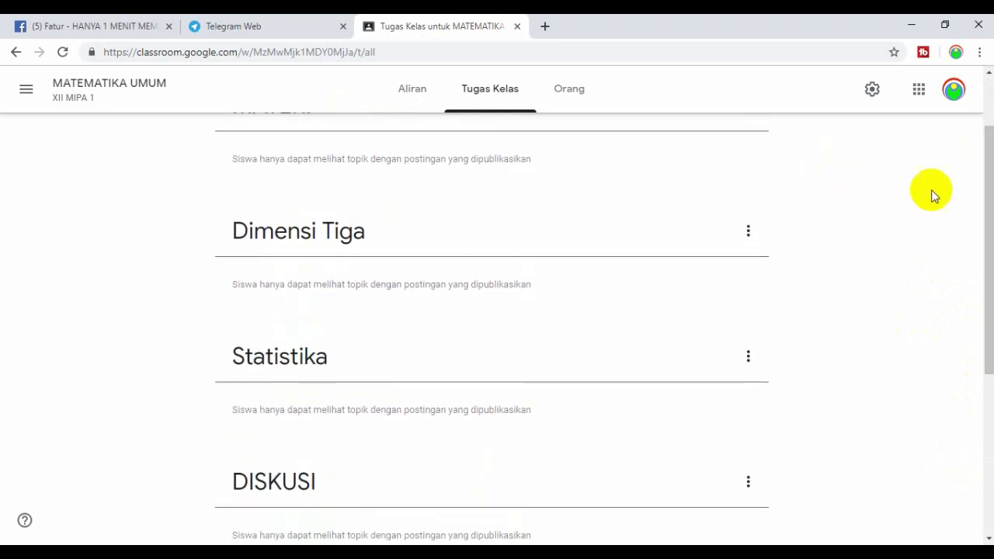
{"action": "left_click_drag", "start_coordinate": [987, 230], "coordinate": [992, 168]}
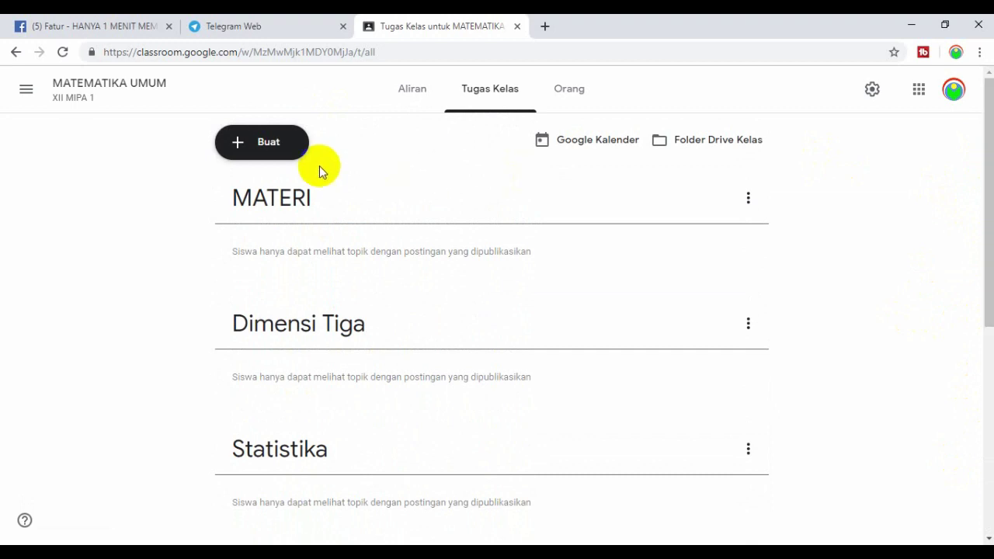
{"action": "left_click", "coordinate": [282, 146]}
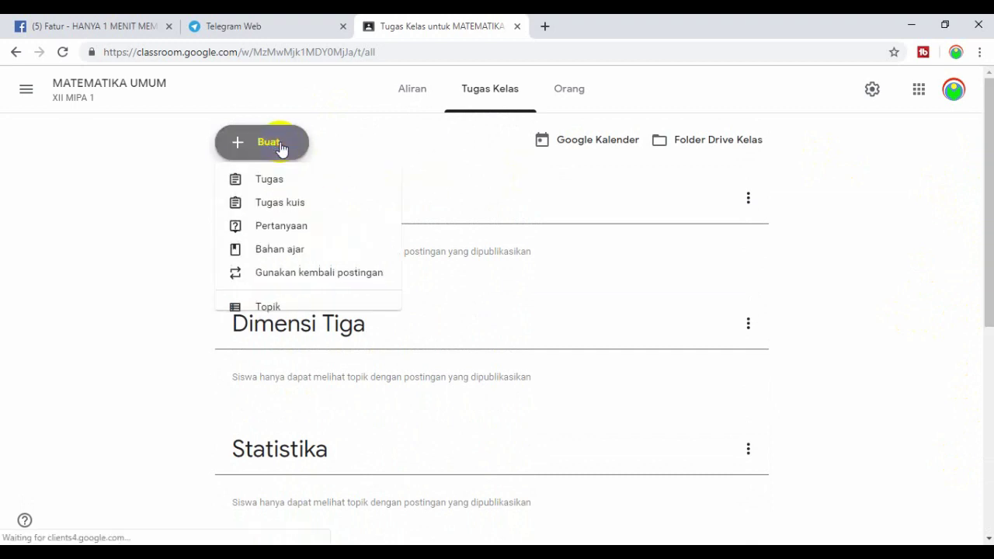
{"action": "left_click", "coordinate": [256, 310]}
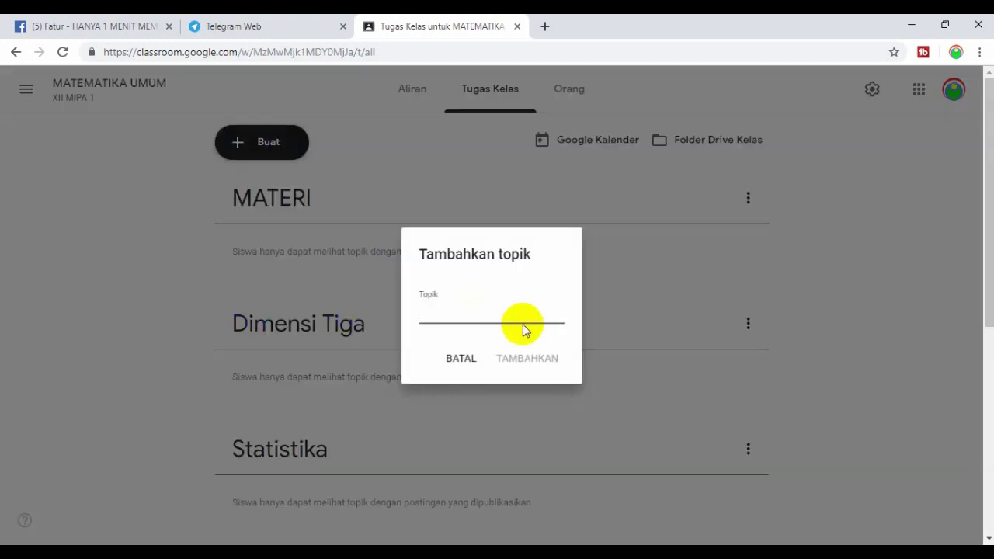
{"action": "type", "text": "Pe"}
{"action": "type", "text": "luang"}
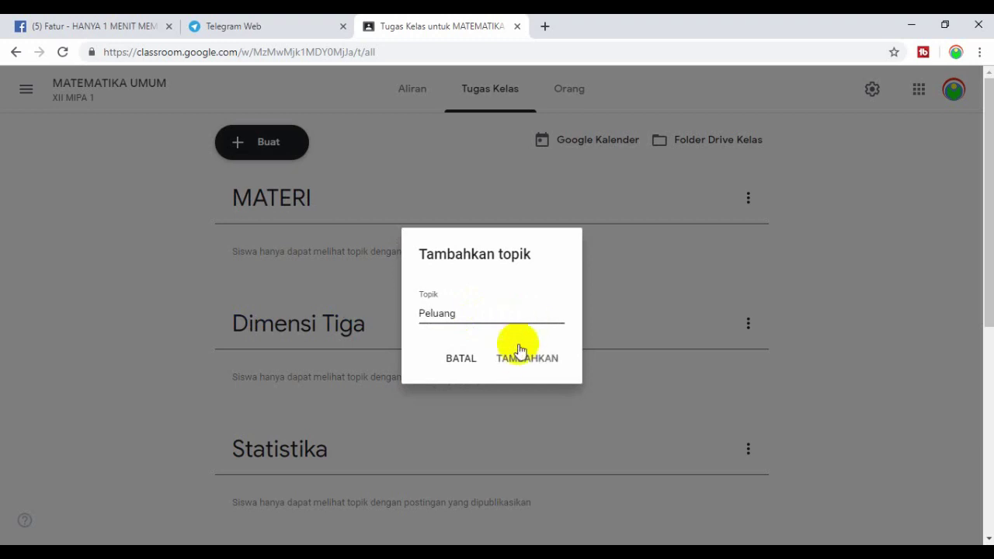
{"action": "left_click", "coordinate": [515, 359]}
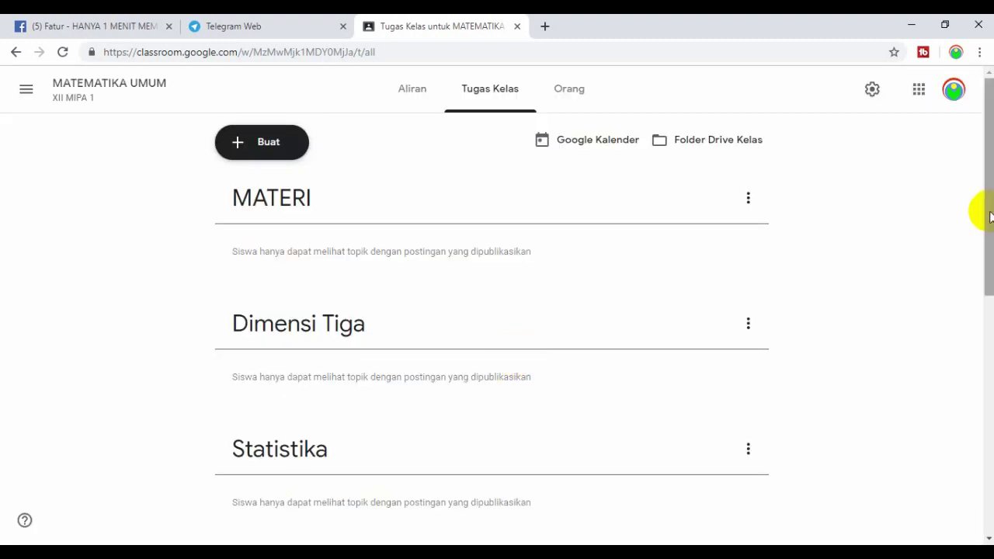
{"action": "left_click_drag", "start_coordinate": [985, 211], "coordinate": [956, 461]}
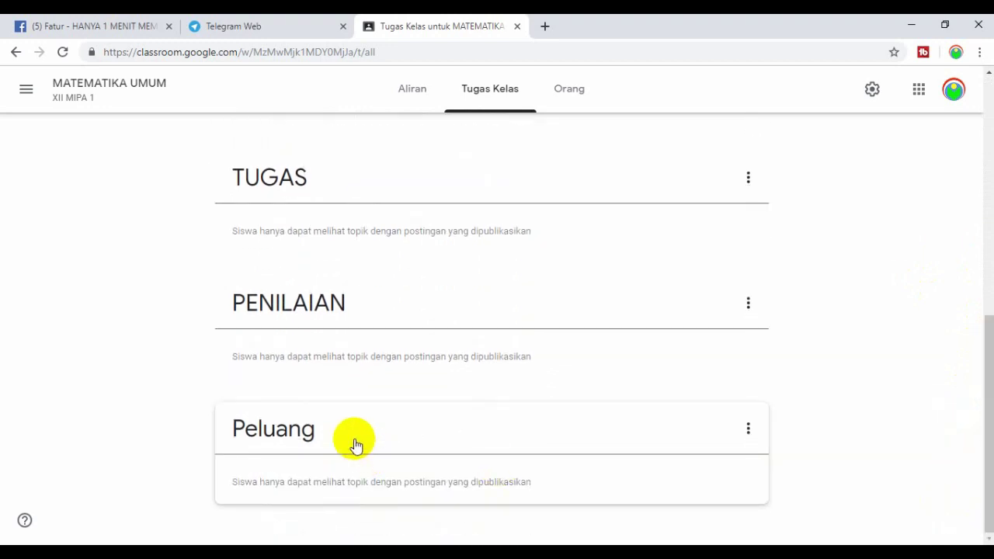
{"action": "left_click_drag", "start_coordinate": [356, 445], "coordinate": [350, 107]}
{"action": "scroll", "coordinate": [976, 344], "scroll_direction": "up", "scroll_amount": 1}
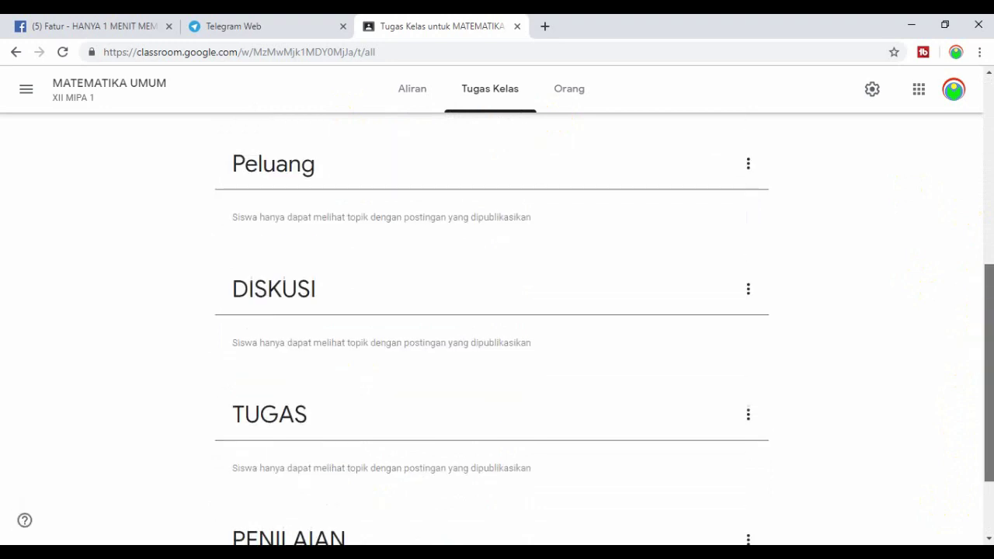
{"action": "left_click_drag", "start_coordinate": [988, 303], "coordinate": [991, 83]}
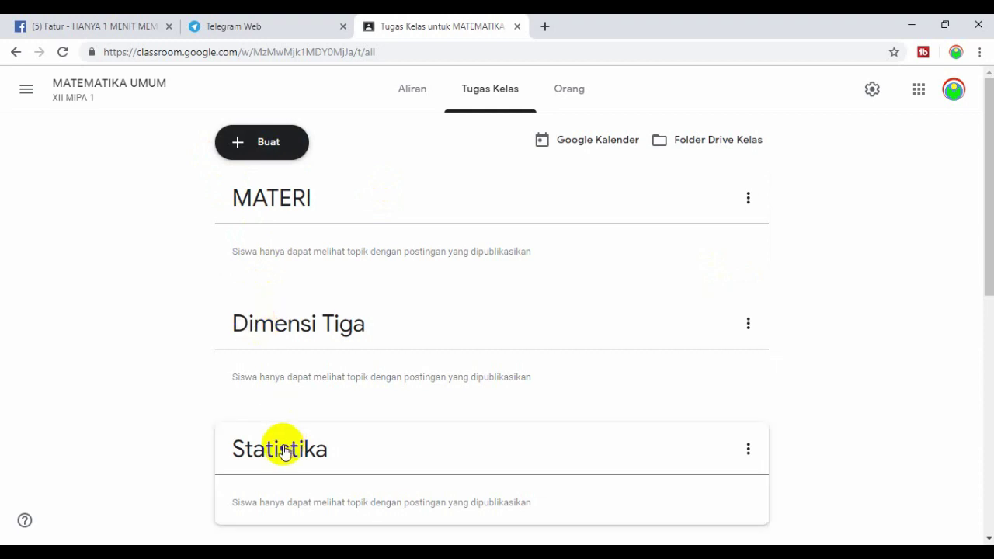
{"action": "left_click_drag", "start_coordinate": [985, 266], "coordinate": [984, 350]}
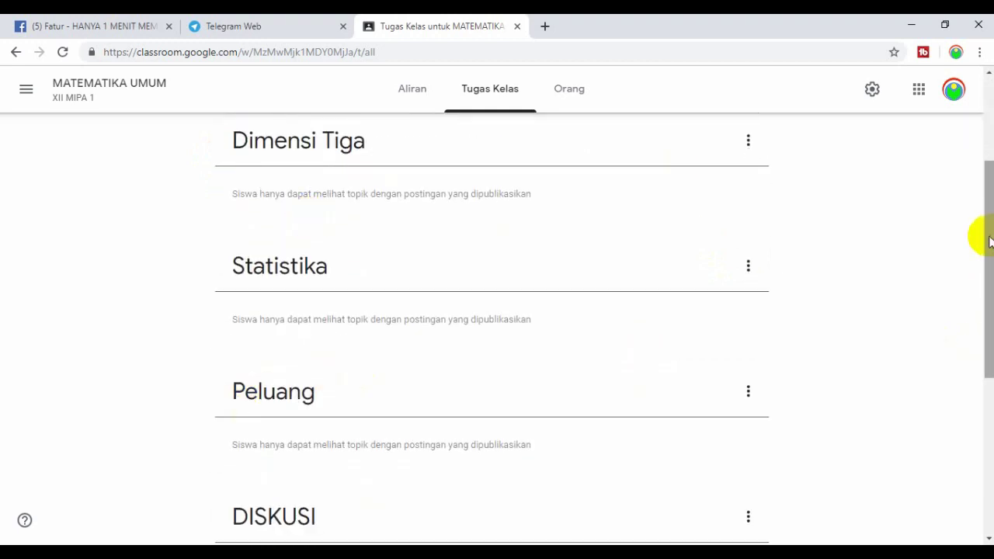
{"action": "mouse_move", "coordinate": [980, 236]}
{"action": "left_mouse_down"}
{"action": "mouse_move", "coordinate": [990, 271]}
{"action": "mouse_move", "coordinate": [983, 328]}
{"action": "left_mouse_up"}
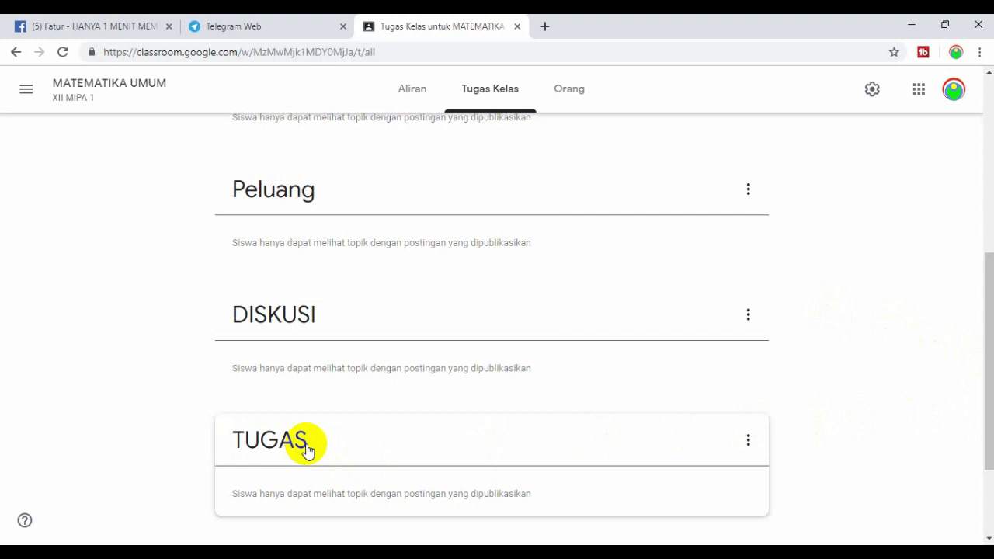
{"action": "left_click", "coordinate": [984, 348]}
{"action": "left_click_drag", "start_coordinate": [984, 348], "coordinate": [978, 449]}
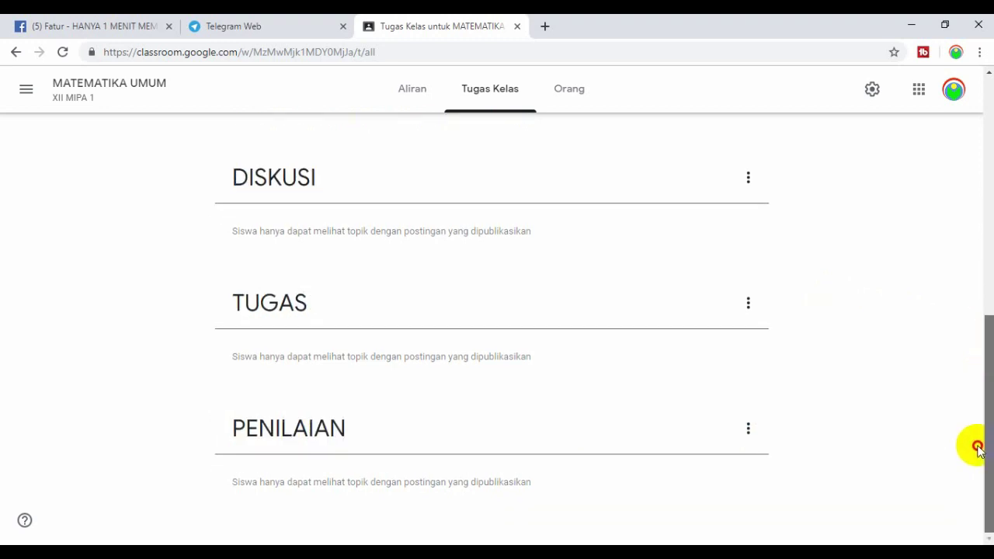
{"action": "left_click_drag", "start_coordinate": [981, 401], "coordinate": [991, 400]}
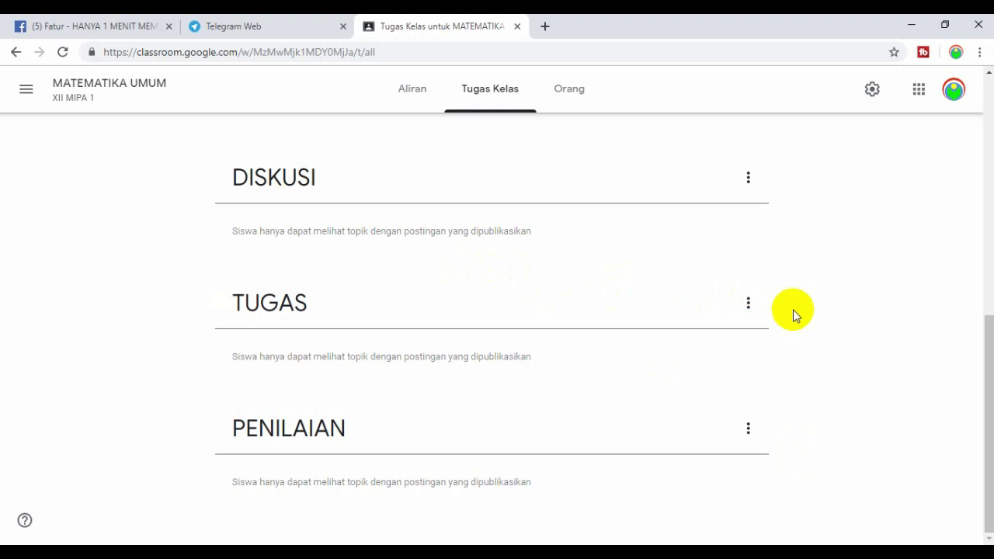
{"action": "left_click_drag", "start_coordinate": [988, 401], "coordinate": [992, 155]}
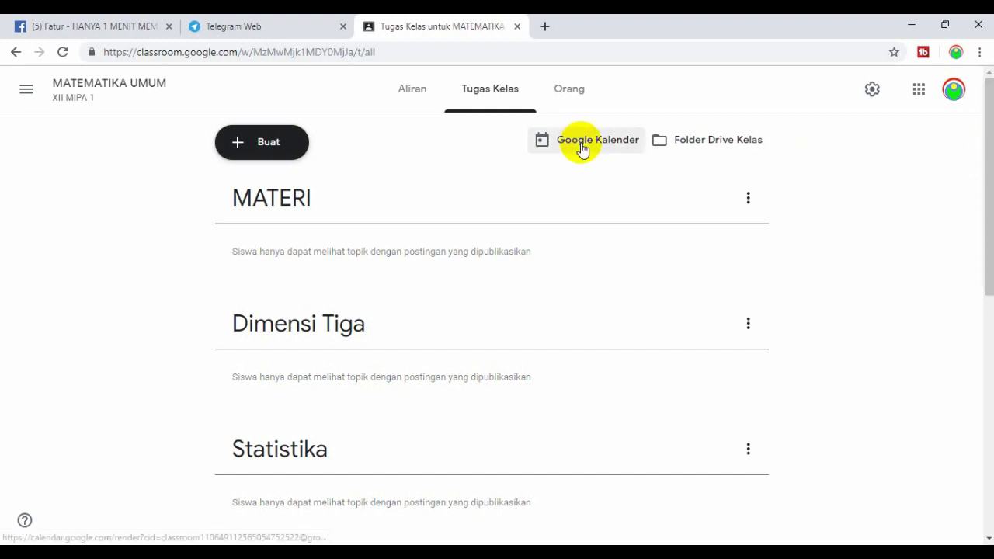
- Open the Buat dropdown, scroll the topic list, then dismiss the menu unused
{"action": "left_click", "coordinate": [270, 140]}
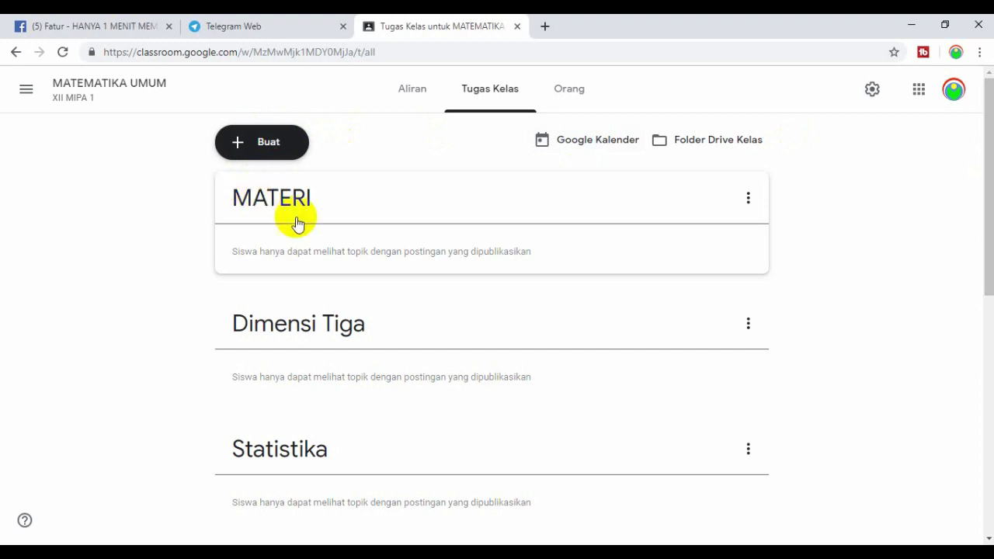
{"action": "left_click", "coordinate": [264, 147]}
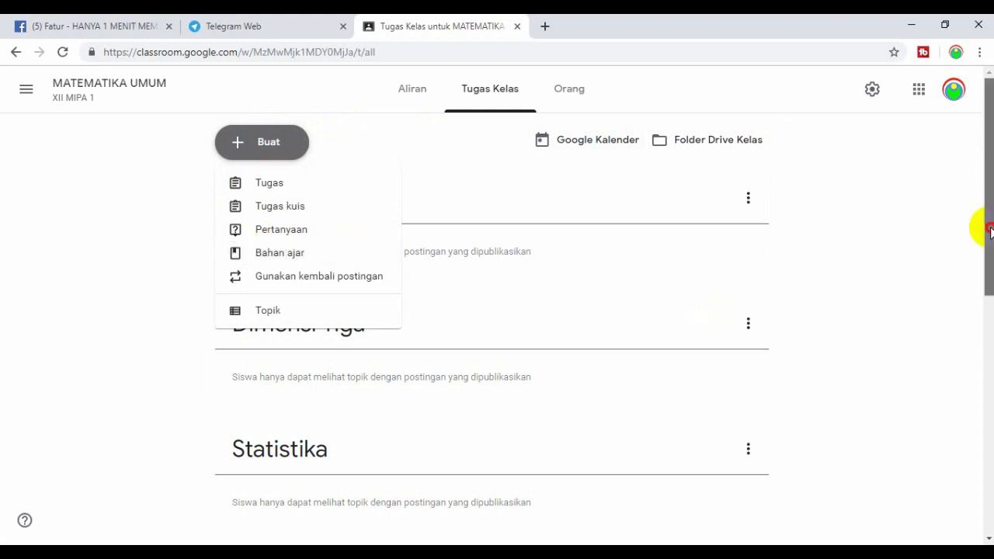
{"action": "left_click_drag", "start_coordinate": [991, 229], "coordinate": [978, 311]}
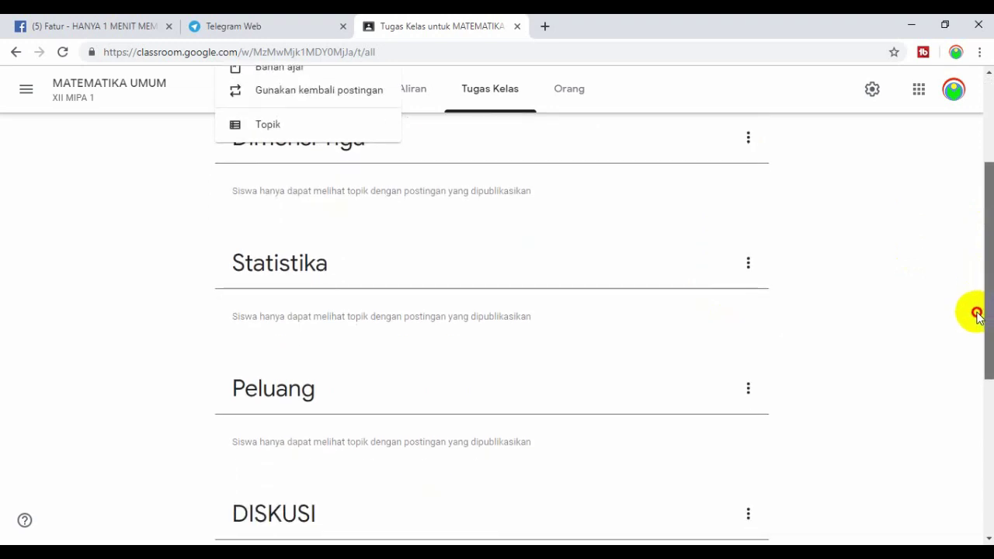
{"action": "left_click", "coordinate": [891, 365]}
{"action": "left_click_drag", "start_coordinate": [985, 329], "coordinate": [989, 370]}
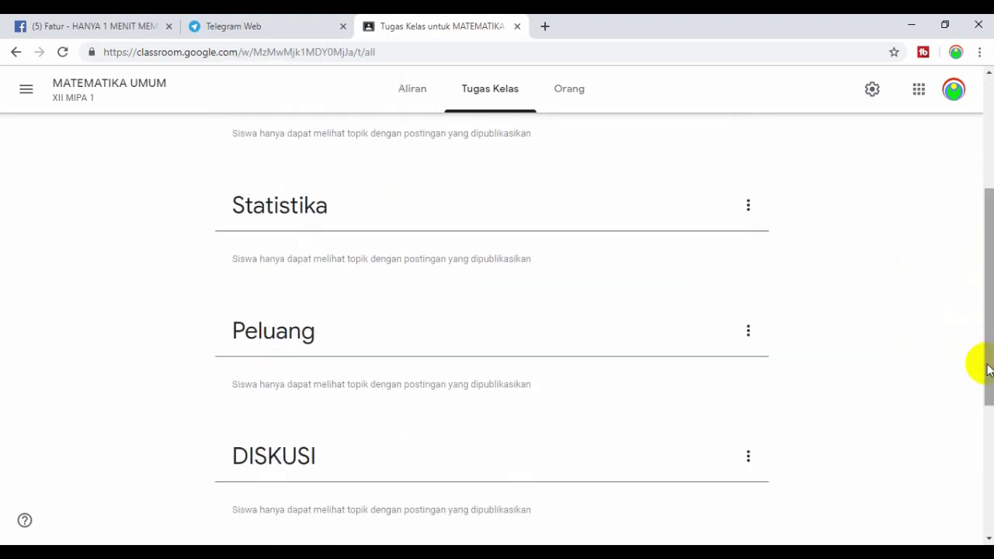
{"action": "scroll", "coordinate": [983, 333], "scroll_direction": "up", "scroll_amount": 3}
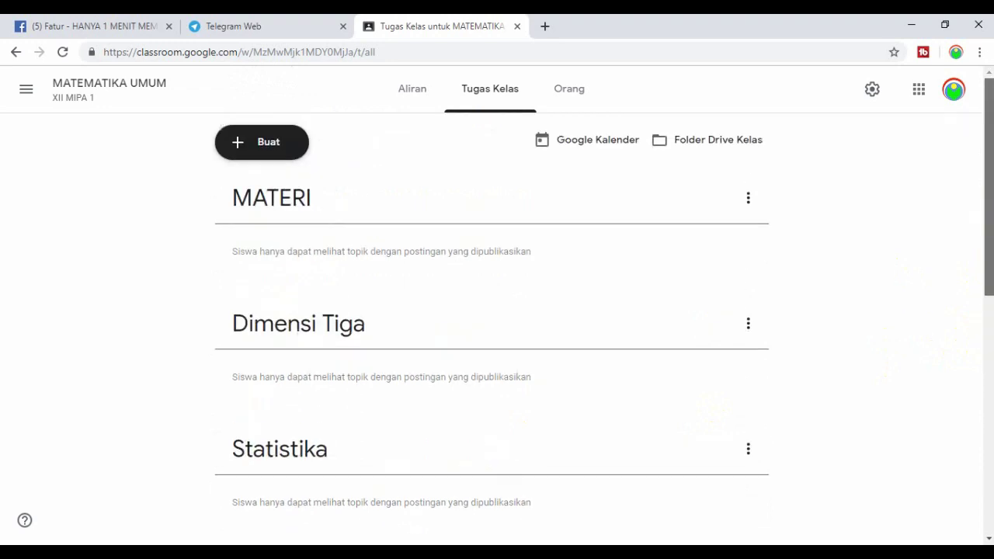
{"action": "left_click", "coordinate": [273, 149]}
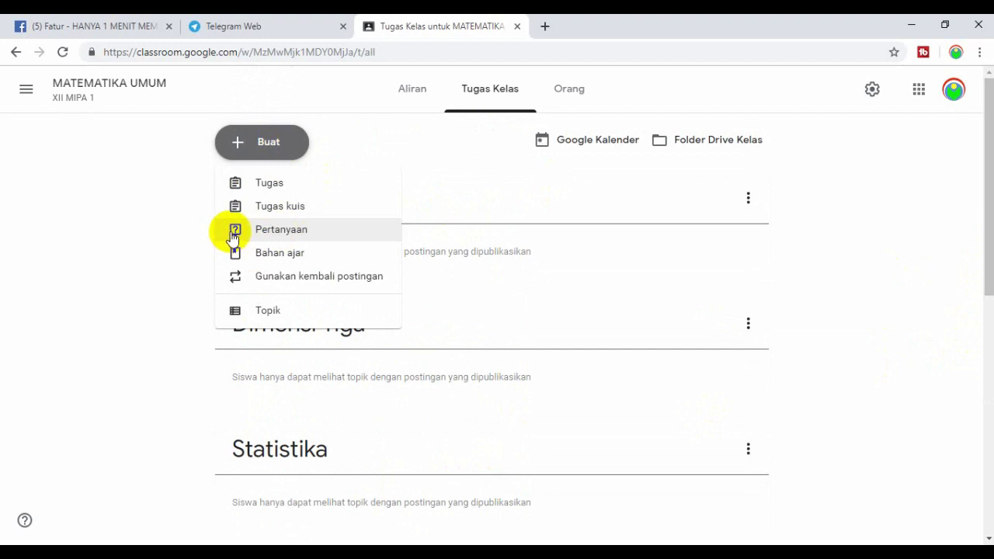
{"action": "left_click", "coordinate": [800, 260]}
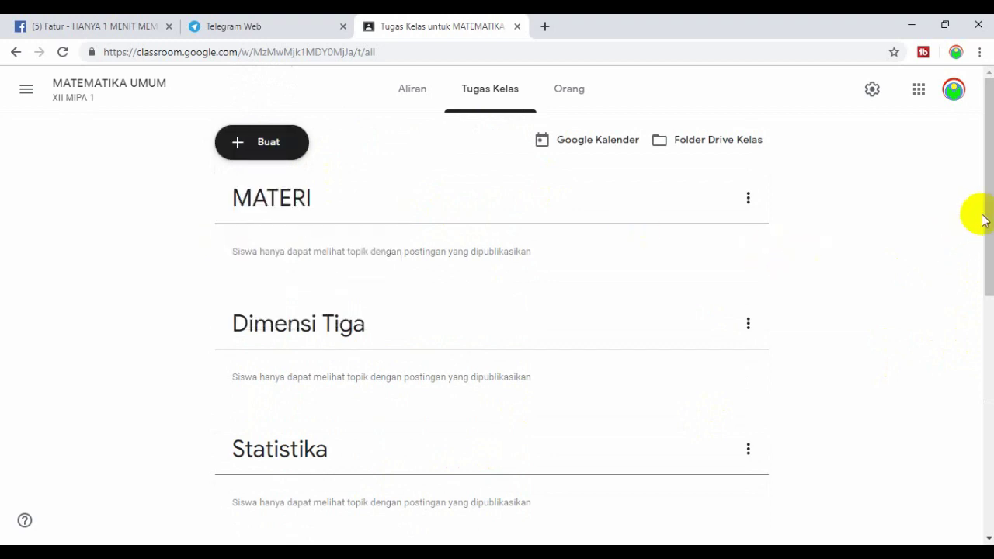
- Scroll through the topics and reopen the Buat dropdown of classwork options
{"action": "scroll", "coordinate": [976, 266], "scroll_direction": "down", "scroll_amount": 3}
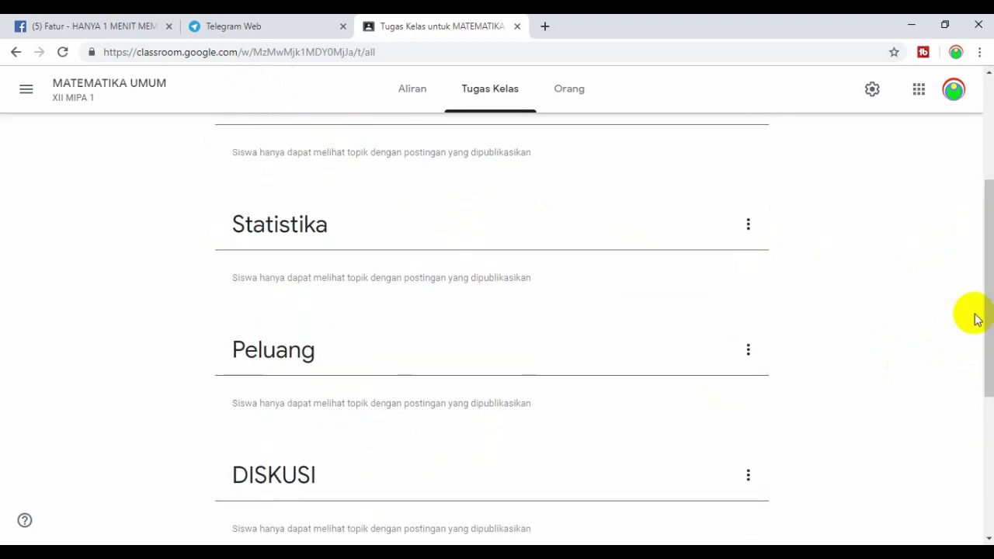
{"action": "scroll", "coordinate": [976, 357], "scroll_direction": "down", "scroll_amount": 2}
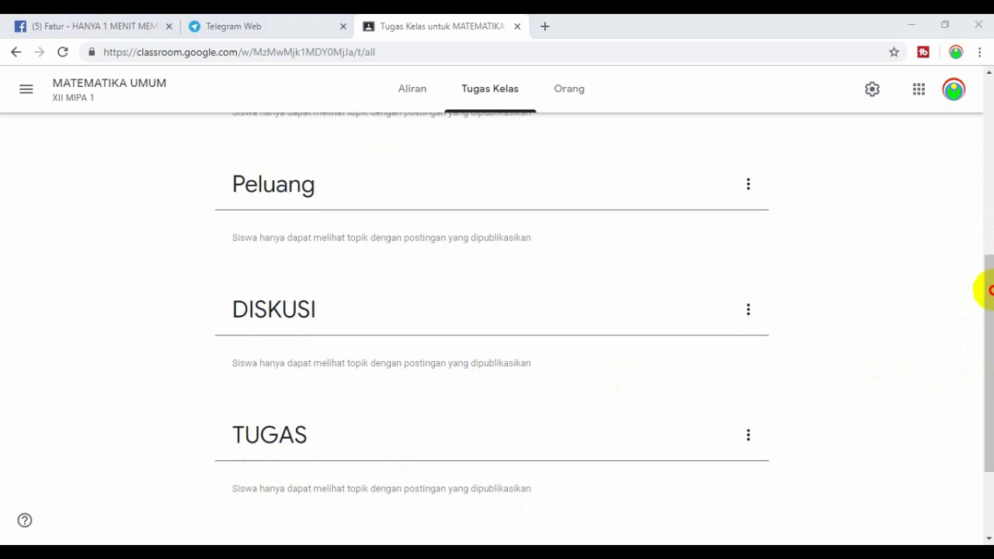
{"action": "left_click_drag", "start_coordinate": [986, 277], "coordinate": [984, 100]}
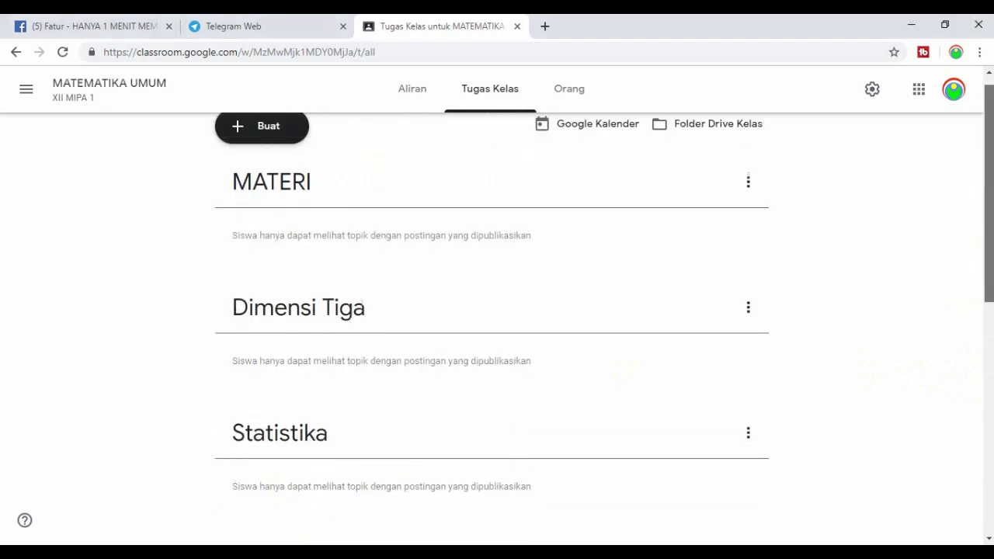
{"action": "left_click", "coordinate": [261, 140]}
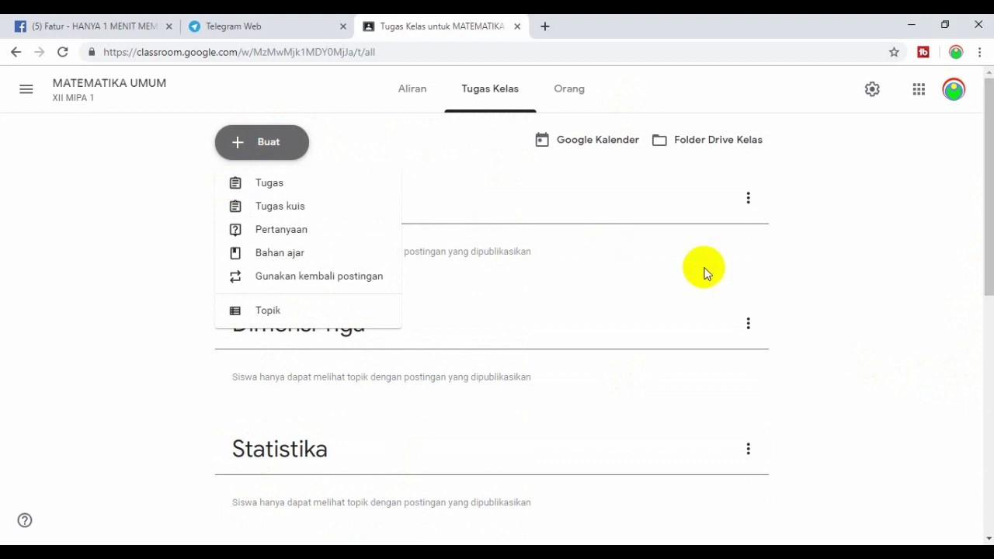
- Review the seven topics from MATERI to PENILAIAN and close the Buat dropdown
{"action": "left_click_drag", "start_coordinate": [982, 224], "coordinate": [958, 444]}
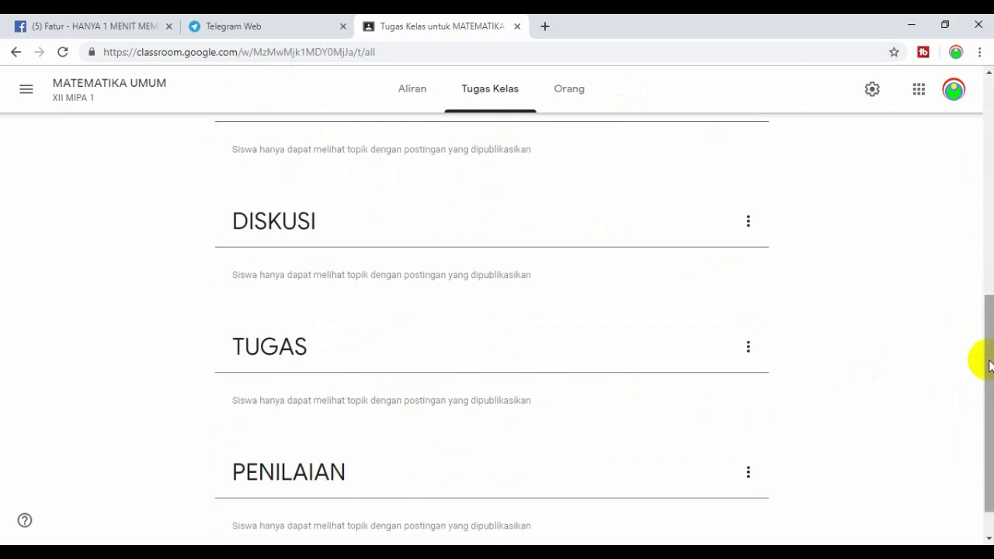
{"action": "left_click_drag", "start_coordinate": [987, 360], "coordinate": [990, 138]}
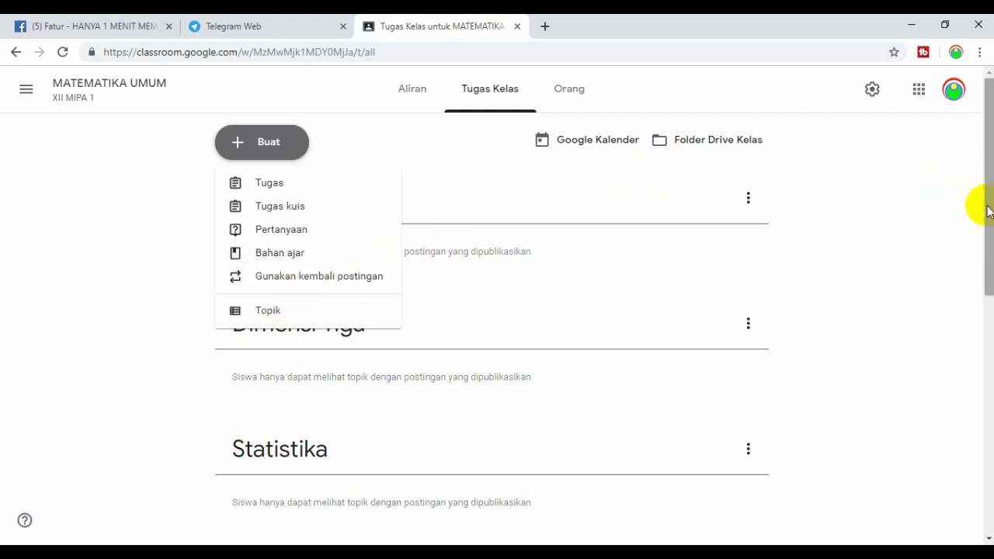
{"action": "mouse_move", "coordinate": [990, 216]}
{"action": "left_mouse_down"}
{"action": "mouse_move", "coordinate": [990, 271]}
{"action": "mouse_move", "coordinate": [990, 216]}
{"action": "left_mouse_up"}
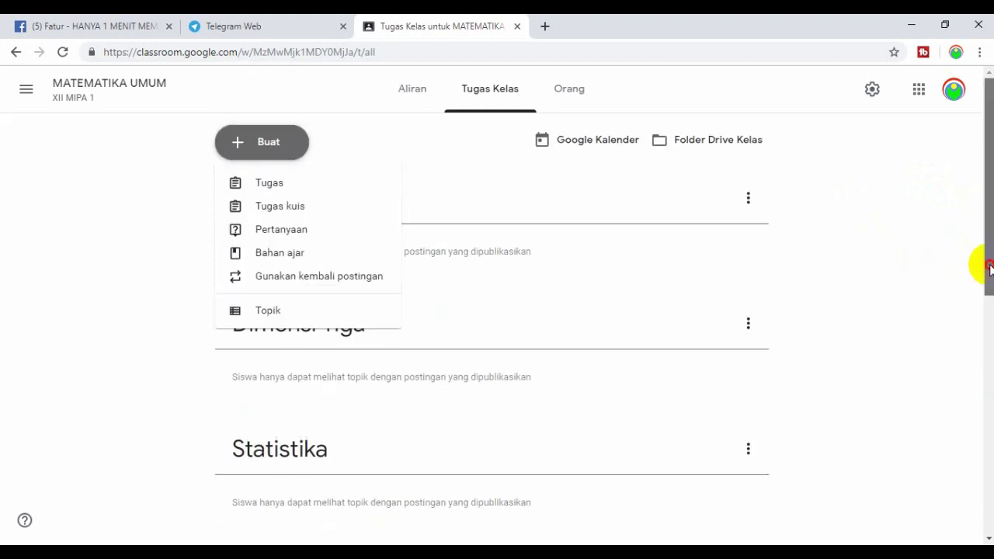
{"action": "left_click_drag", "start_coordinate": [989, 270], "coordinate": [989, 325]}
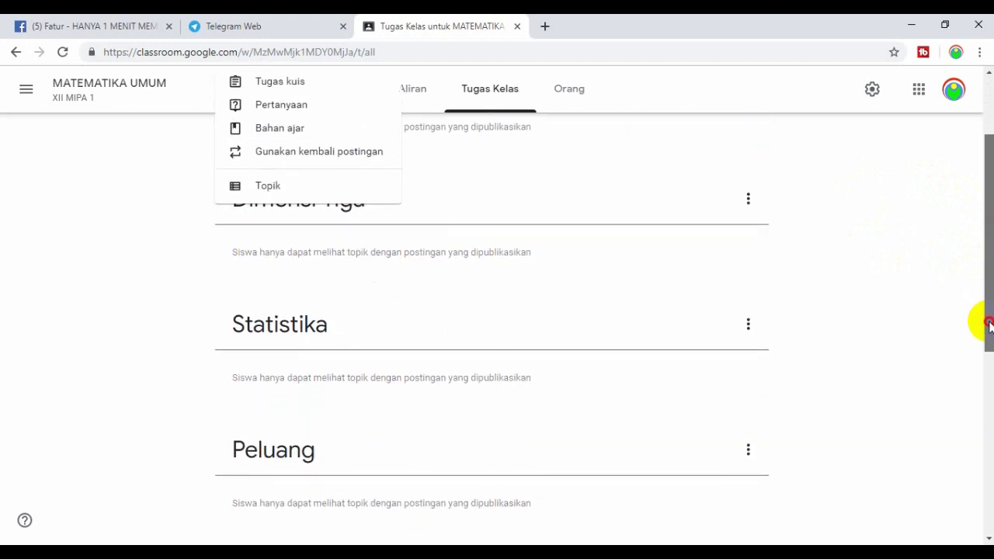
{"action": "left_click_drag", "start_coordinate": [989, 324], "coordinate": [979, 504]}
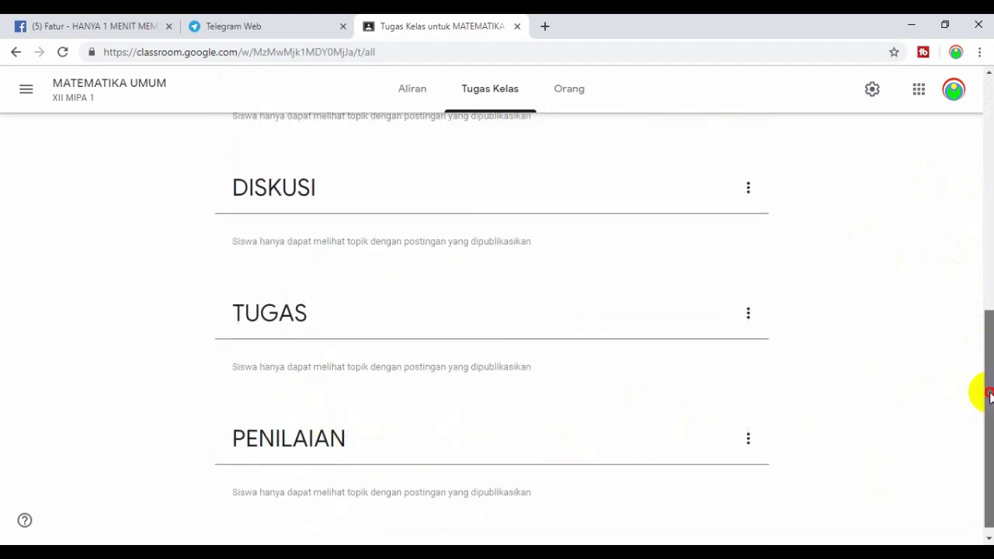
{"action": "left_click_drag", "start_coordinate": [979, 393], "coordinate": [980, 197]}
{"action": "scroll", "coordinate": [497, 311], "scroll_direction": "up", "scroll_amount": 1}
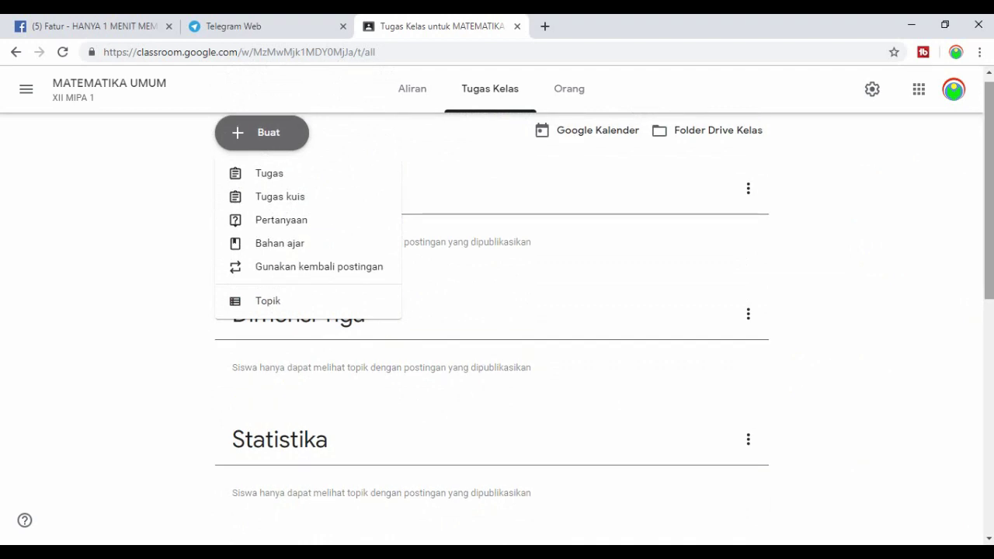
{"action": "left_click", "coordinate": [907, 223]}
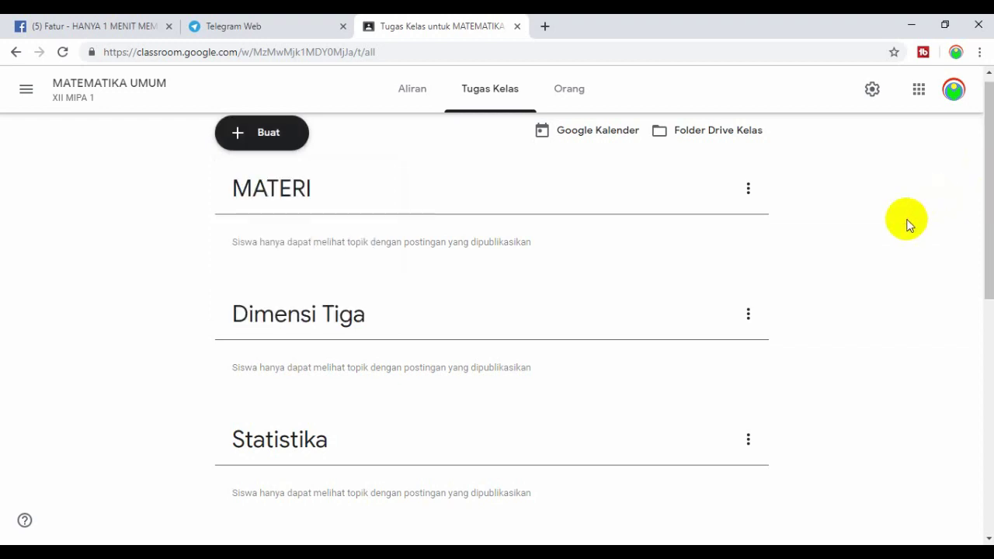